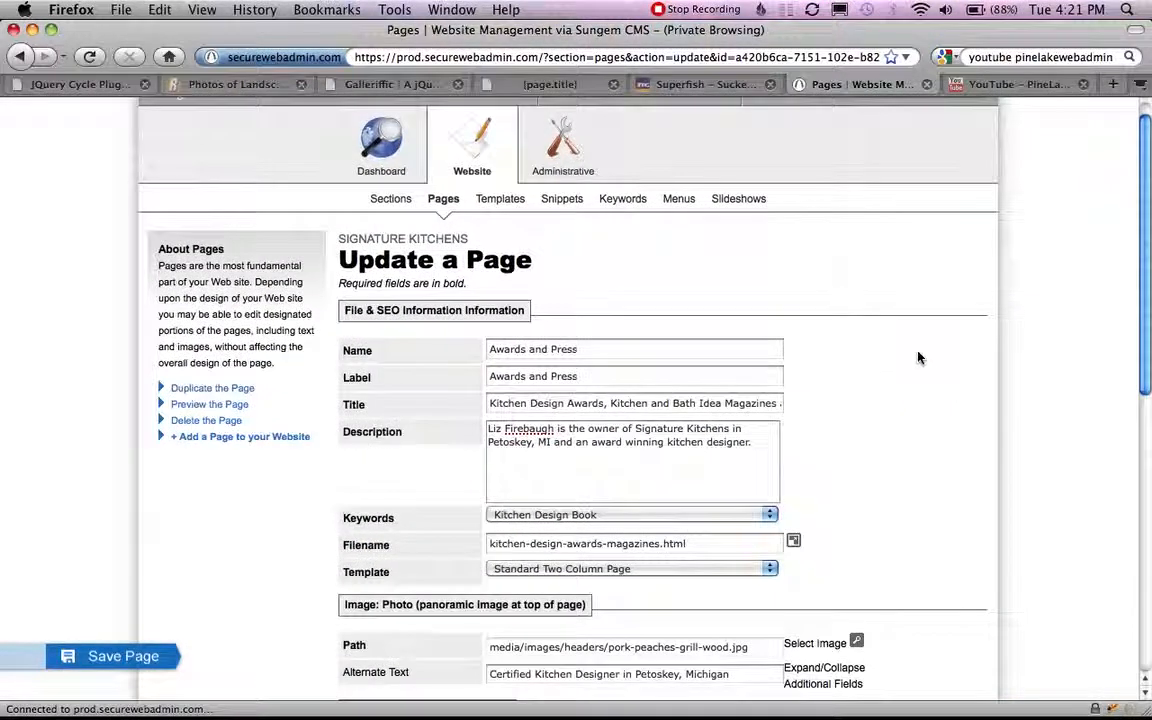
# Review the page's Name, Label, Title and Description fields and dismiss the Backblaze backup notification.
pyautogui.click(620, 348)
pyautogui.click(620, 348)
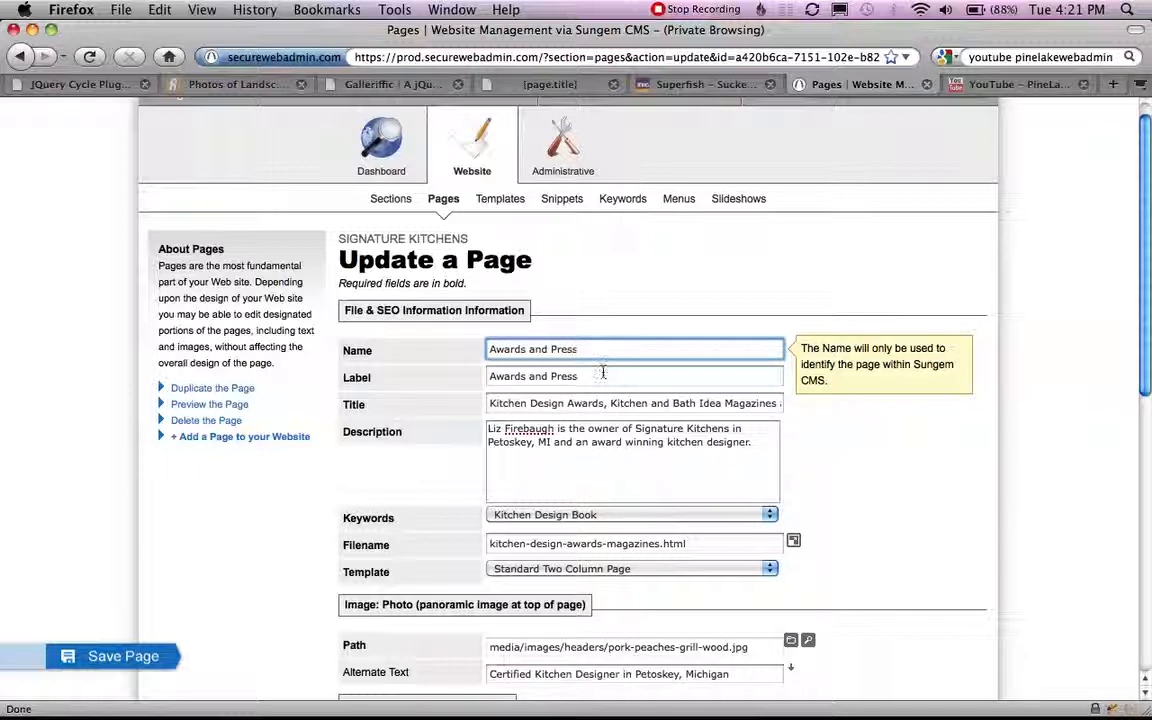
pyautogui.click(601, 376)
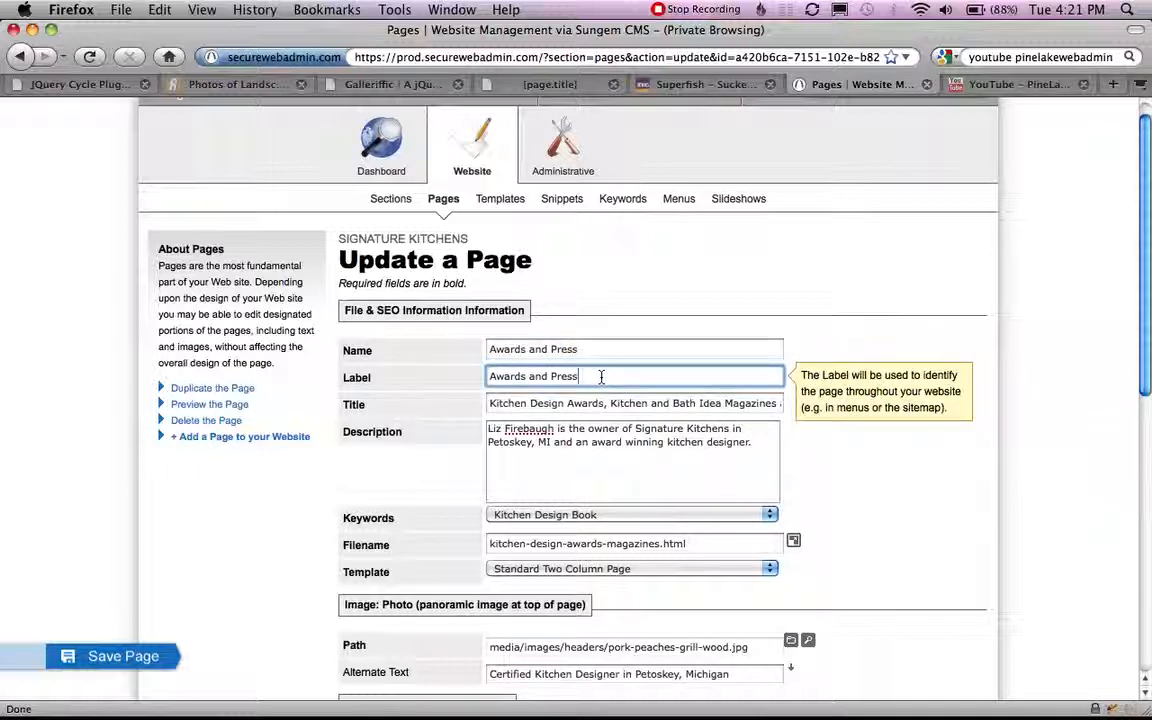
pyautogui.click(491, 403)
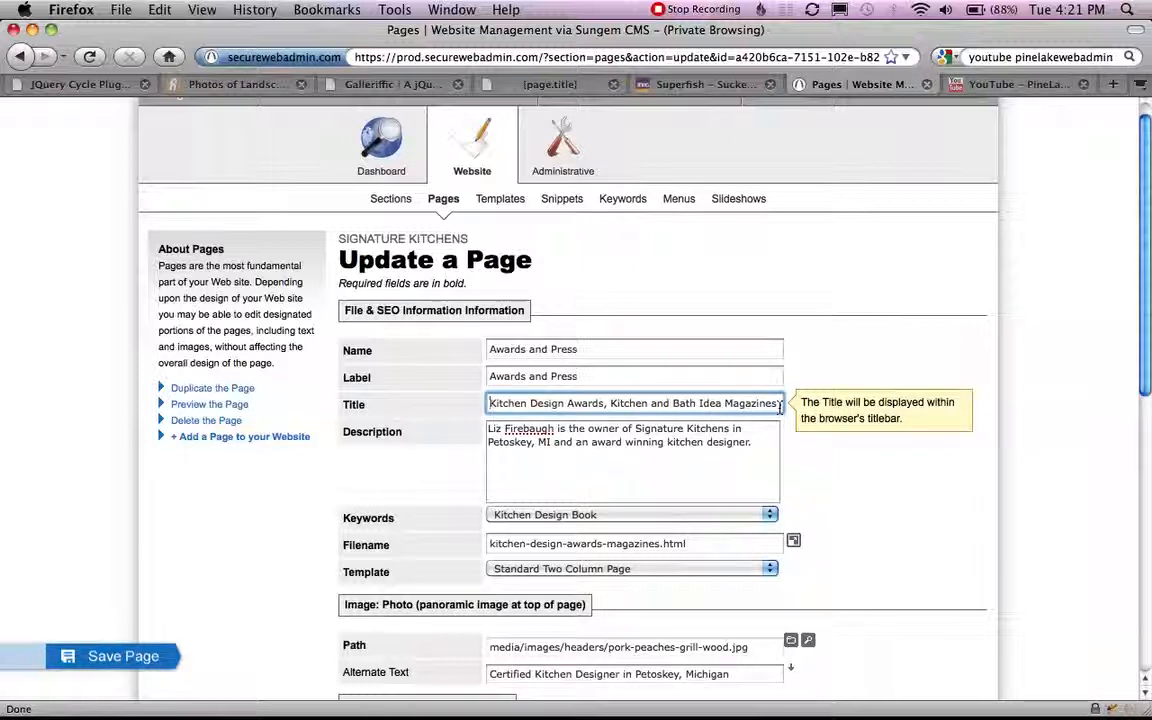
pyautogui.moveTo(750, 441); pyautogui.dragTo(558, 420)
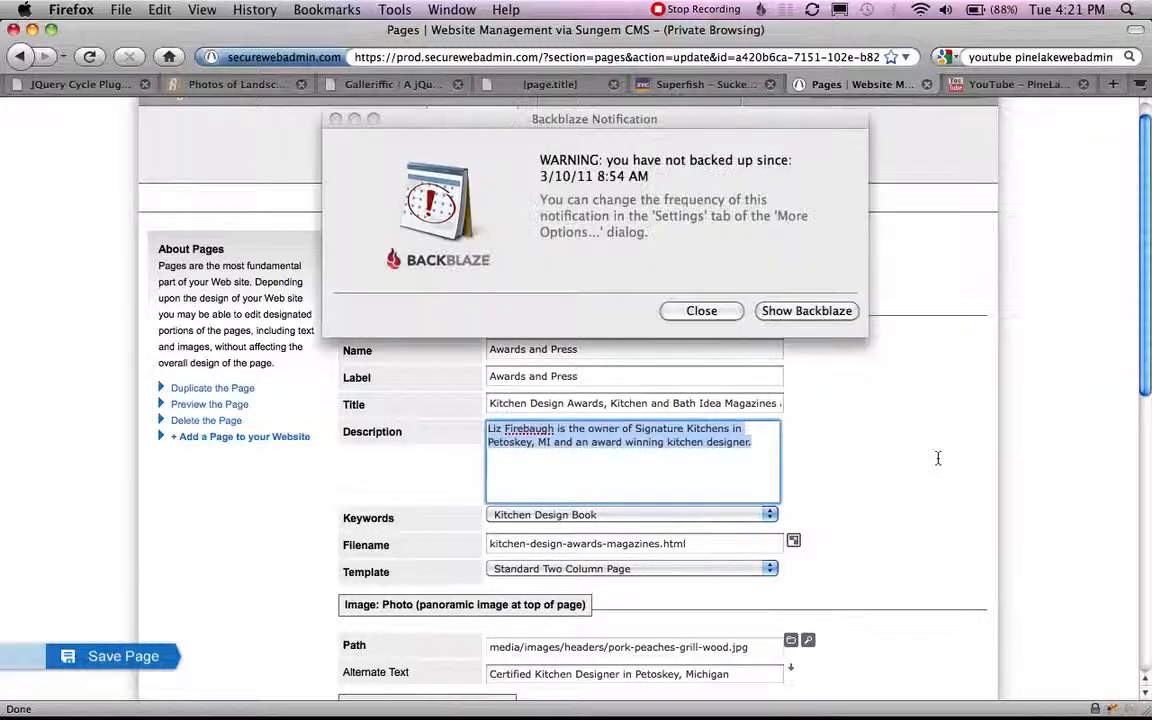
pyautogui.click(722, 316)
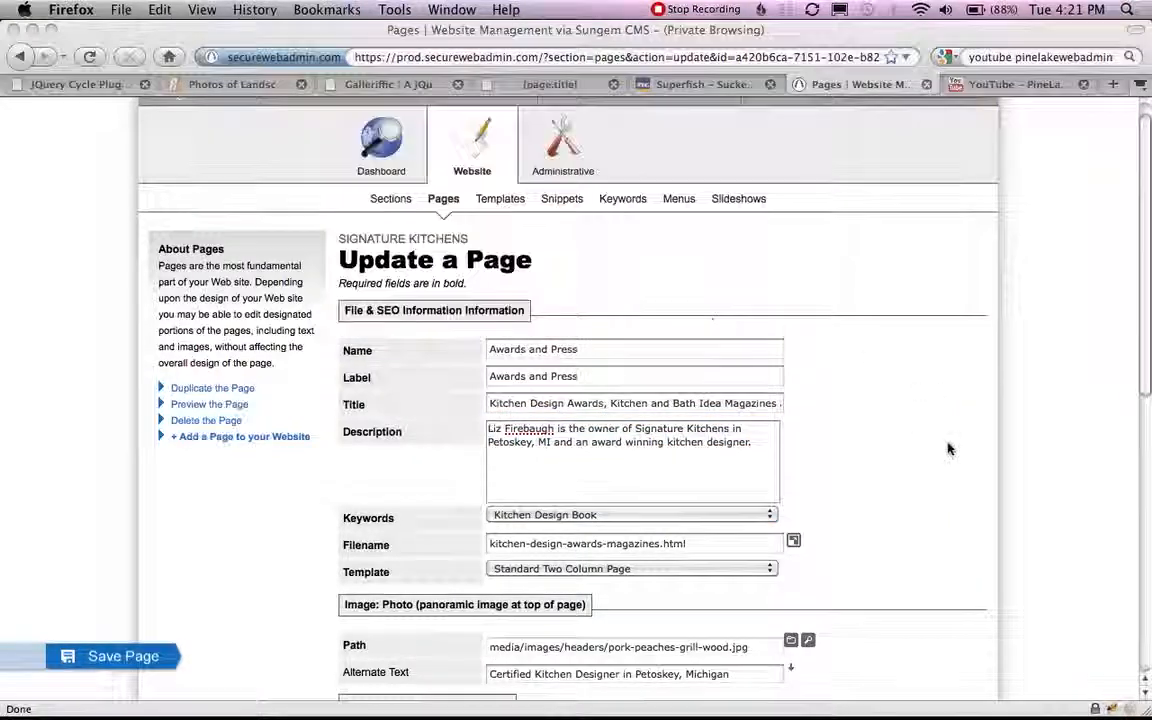
# Check the Keywords selection in the page's File & SEO information, leaving Kitchen Design Book selected.
pyautogui.scroll(-1, 948, 447)
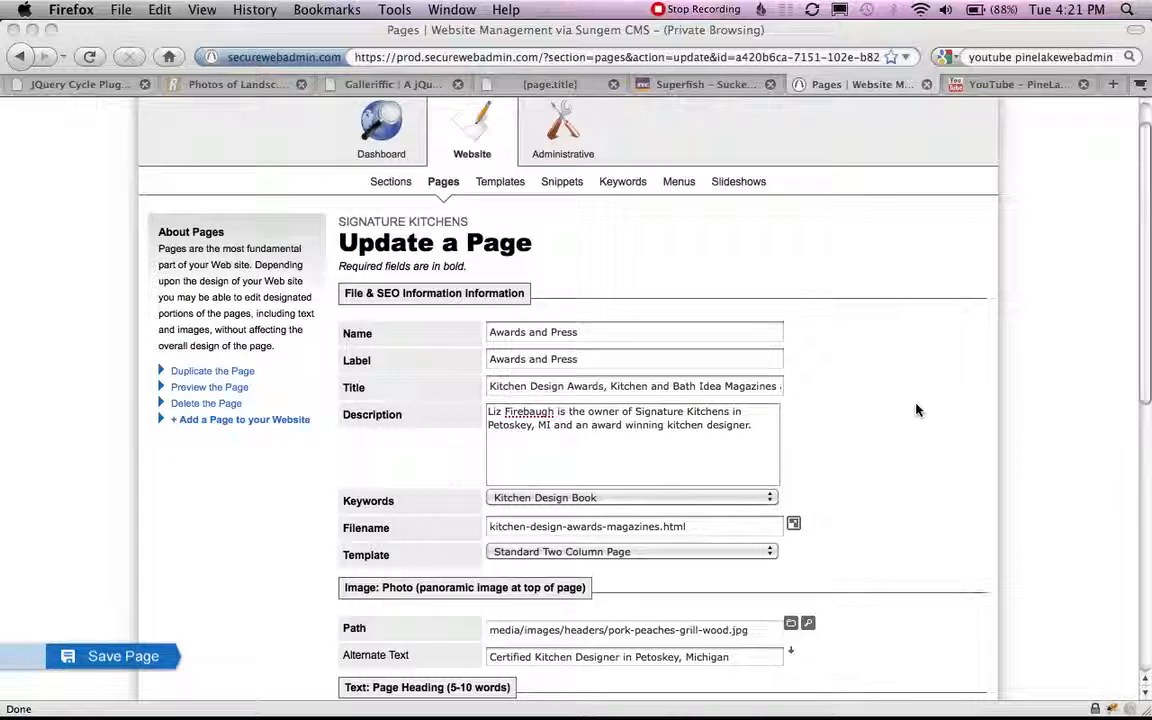
pyautogui.scroll(-5, 918, 410)
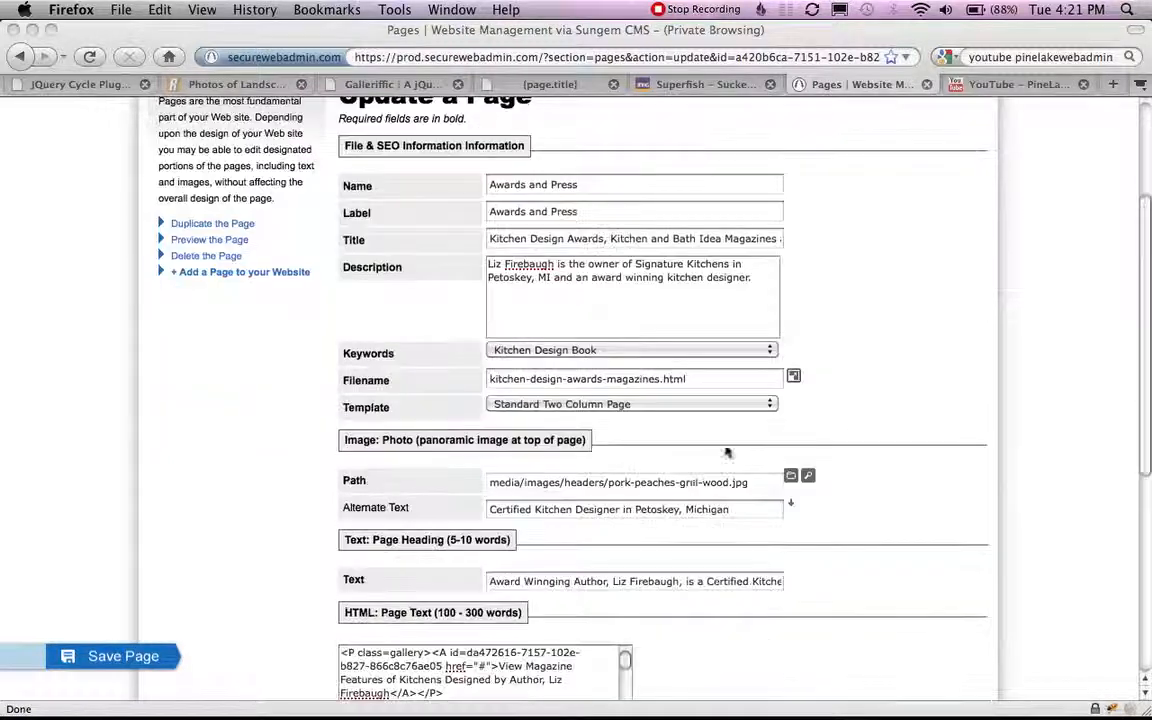
pyautogui.click(630, 352)
pyautogui.click(650, 358)
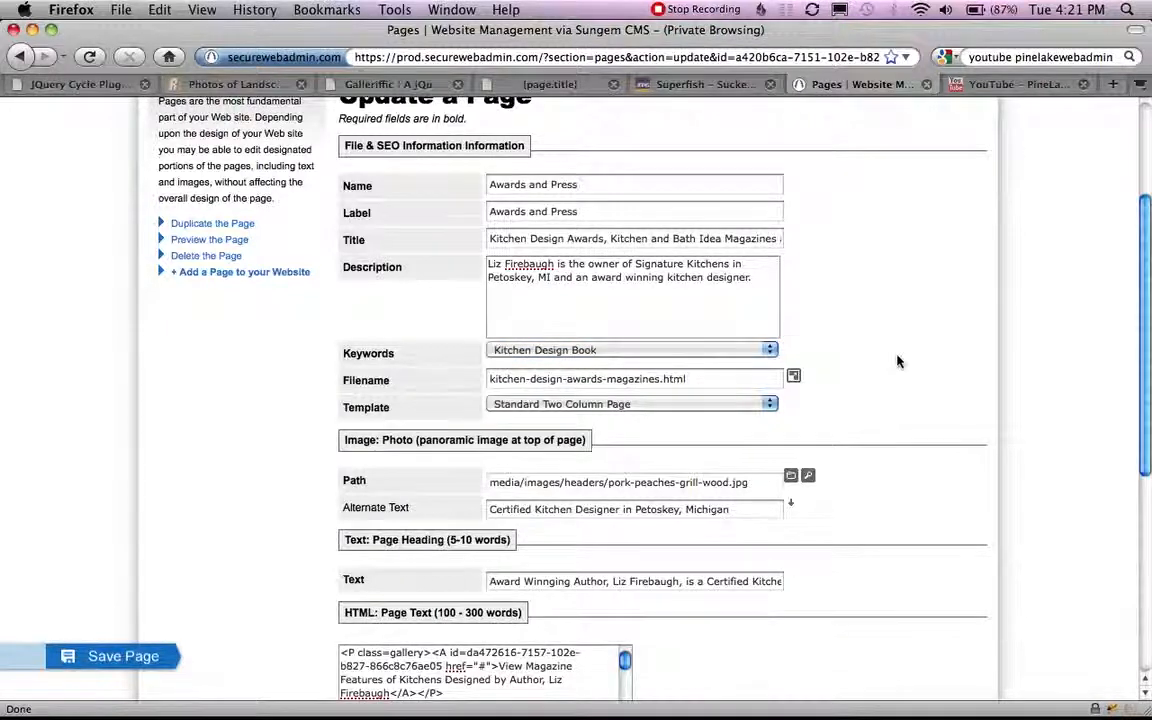
pyautogui.scroll(6, 920, 381)
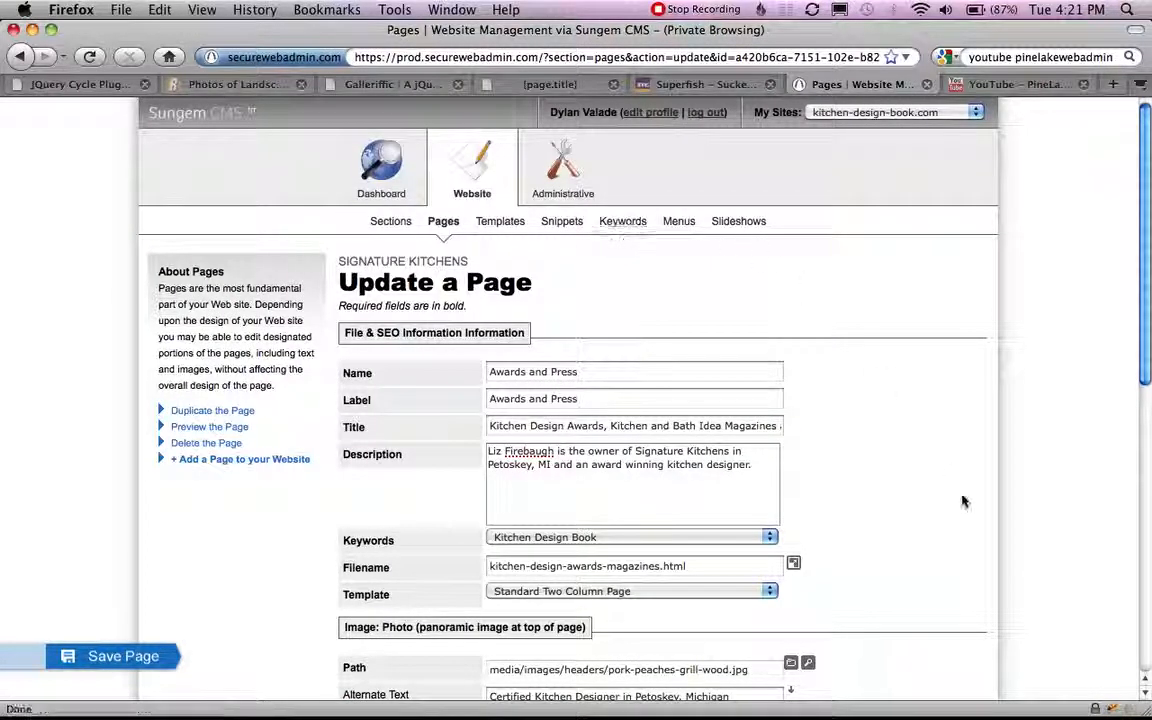
# Look through the available page templates, keeping Standard Two Column Page selected.
pyautogui.scroll(-6, 998, 506)
pyautogui.scroll(-2, 995, 508)
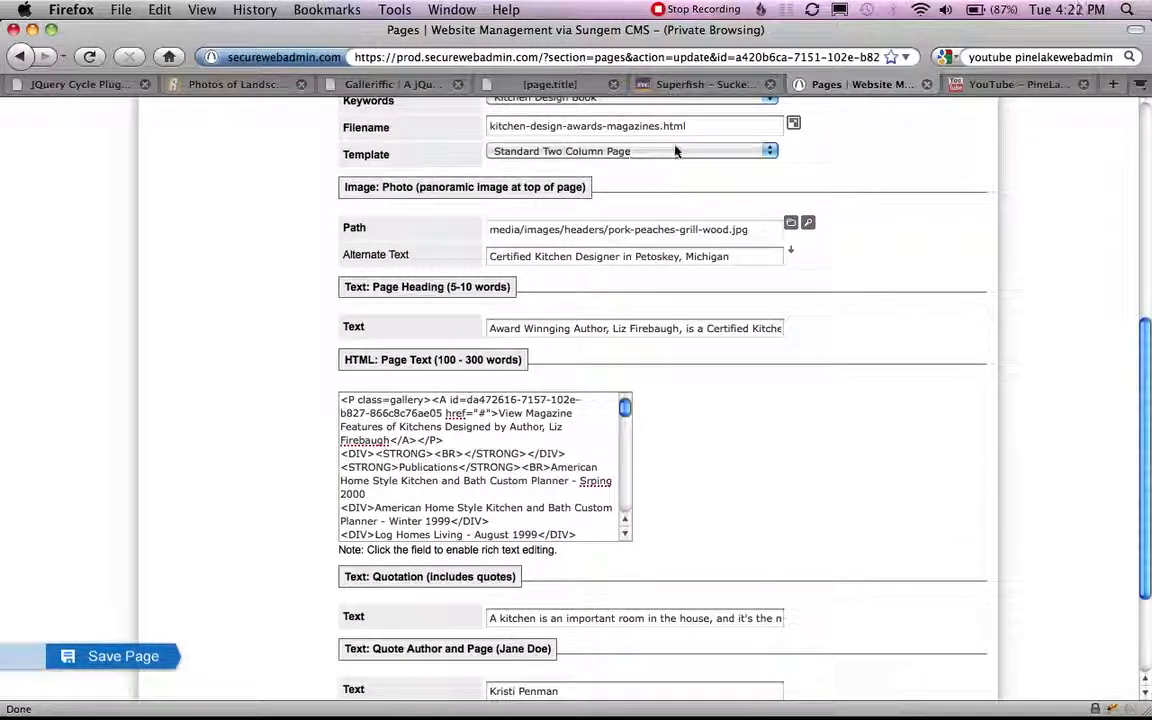
pyautogui.scroll(2, 851, 206)
pyautogui.click(734, 216)
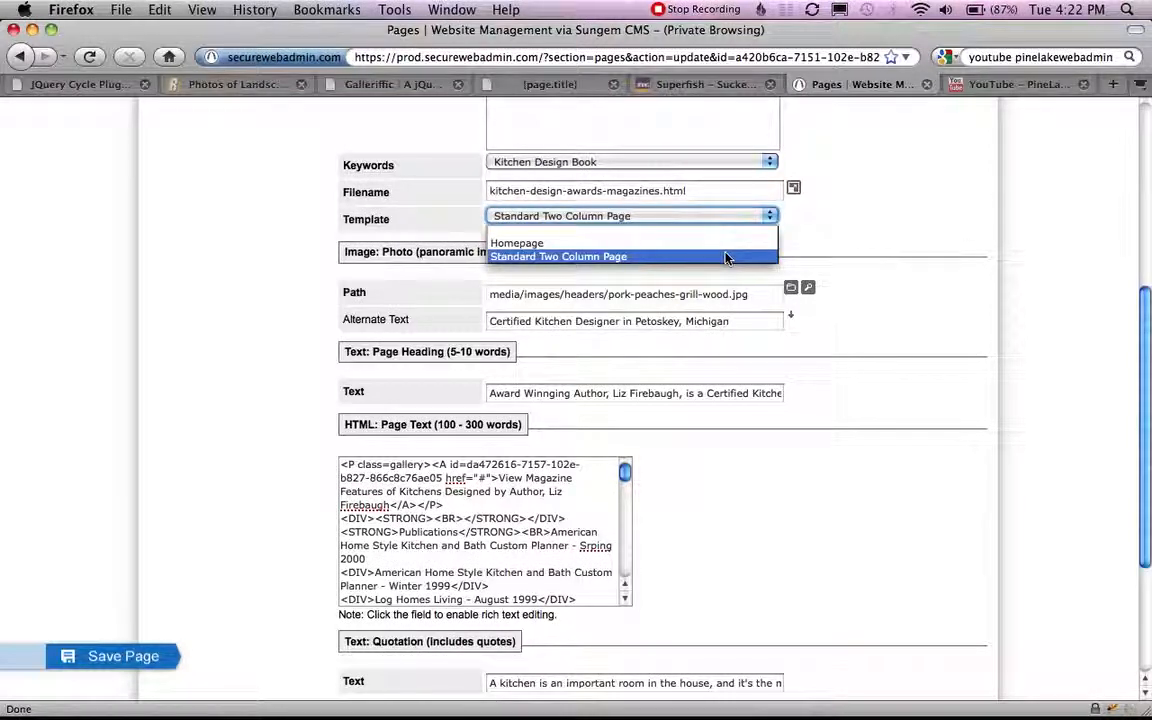
pyautogui.click(876, 247)
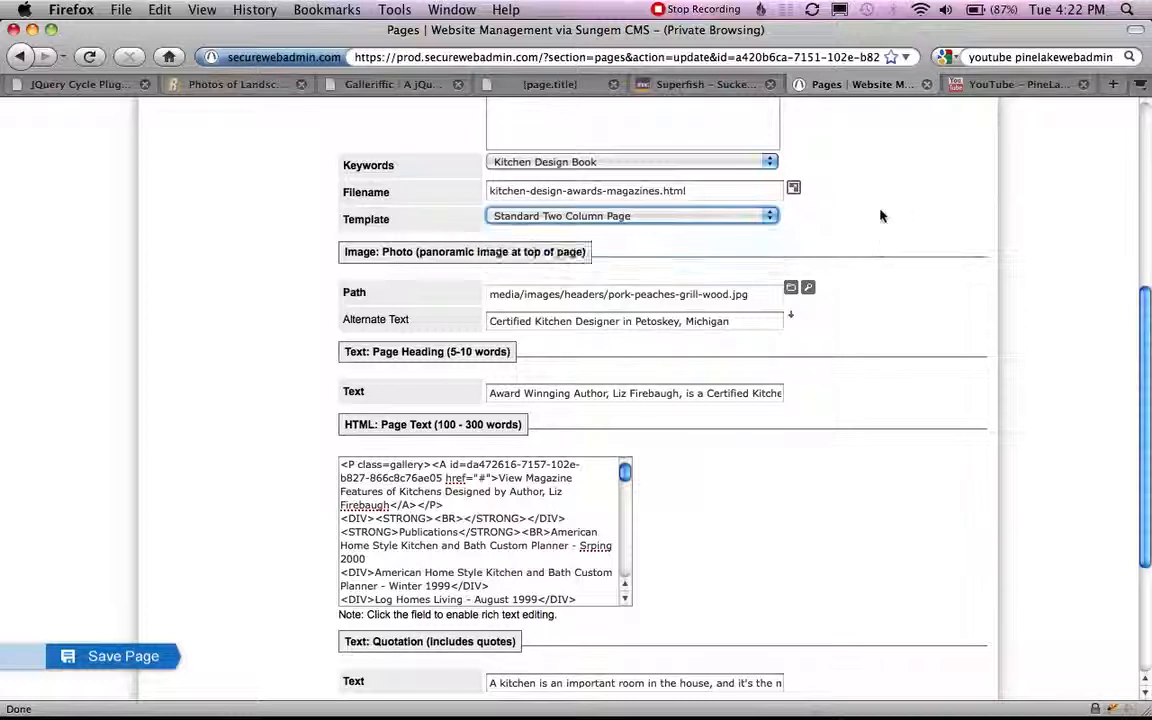
# Examine the page's Filename field, including its hyphenated name, the .html extension and the naming hint.
pyautogui.click(722, 190)
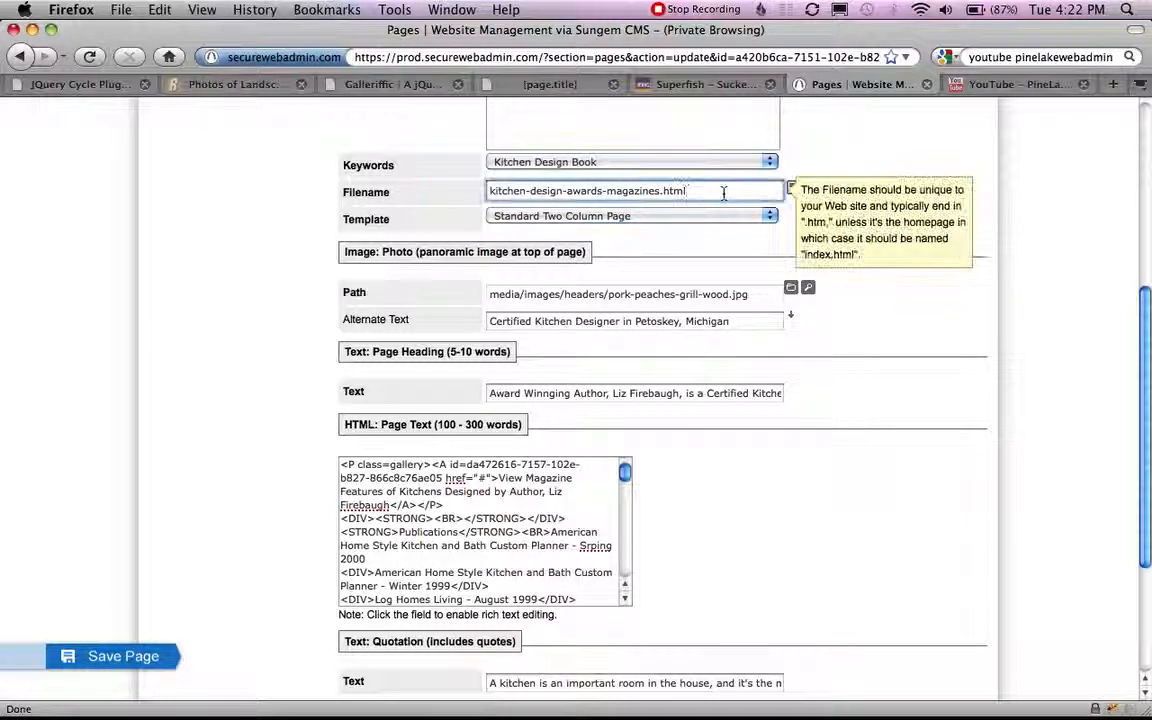
pyautogui.moveTo(722, 190); pyautogui.dragTo(462, 180)
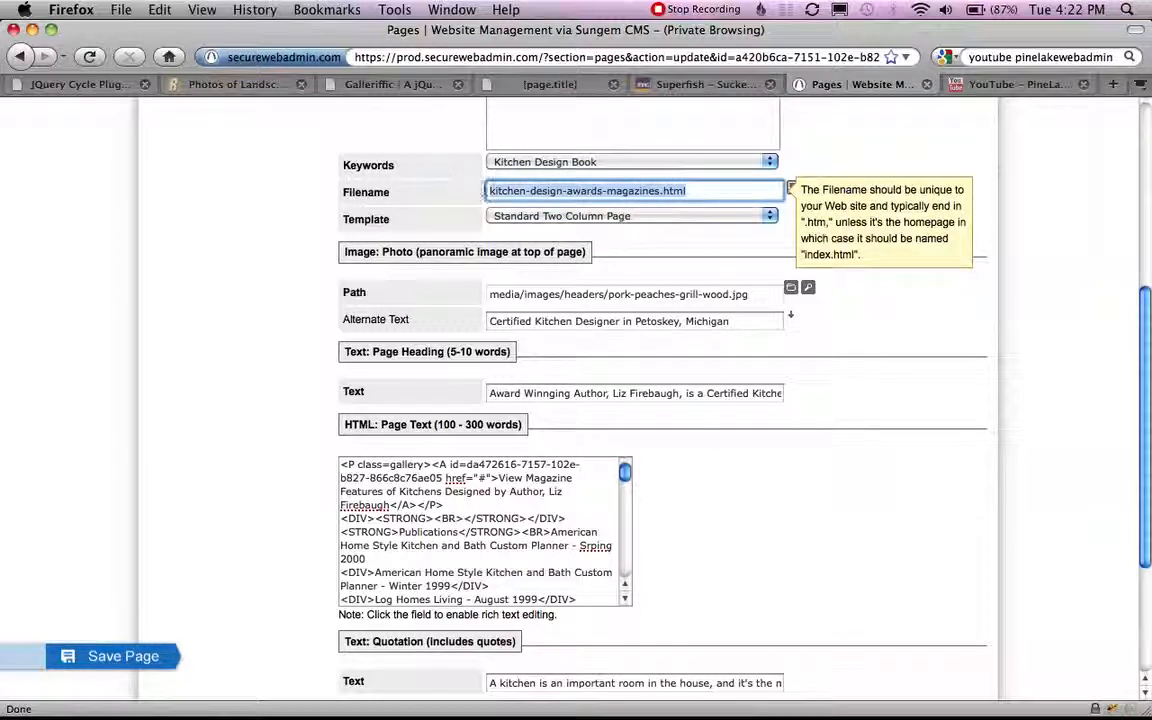
pyautogui.click(489, 191)
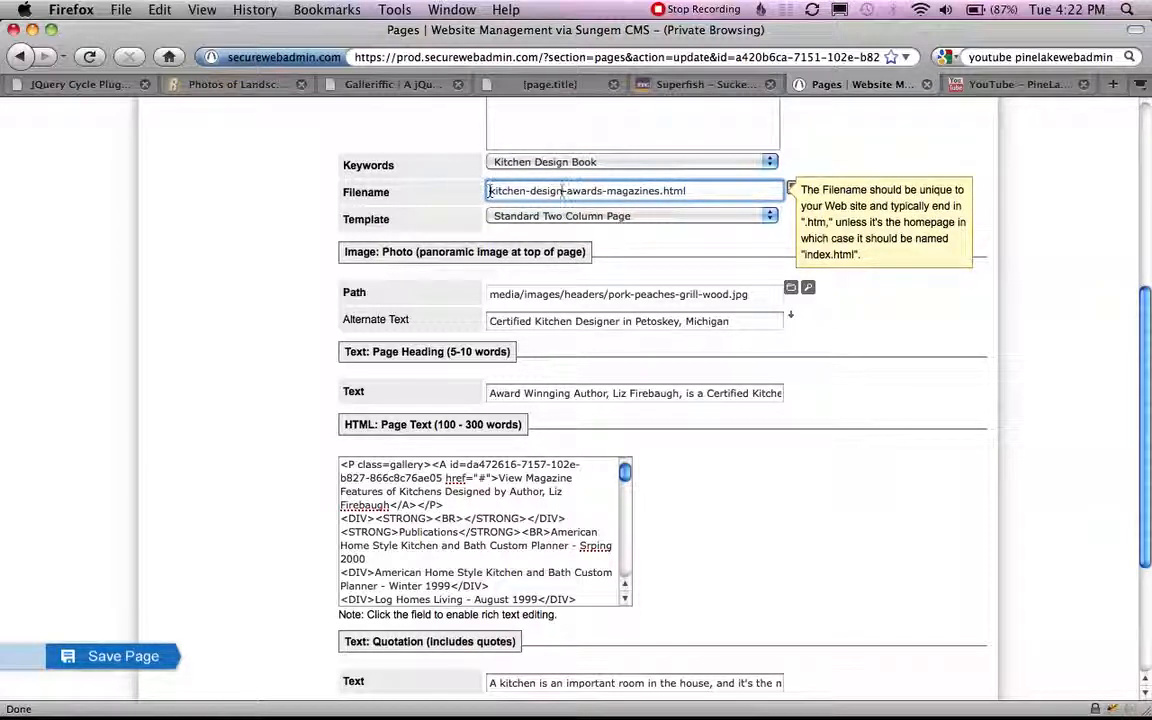
pyautogui.keyDown('shift'); pyautogui.click(660, 190); pyautogui.keyUp('shift')
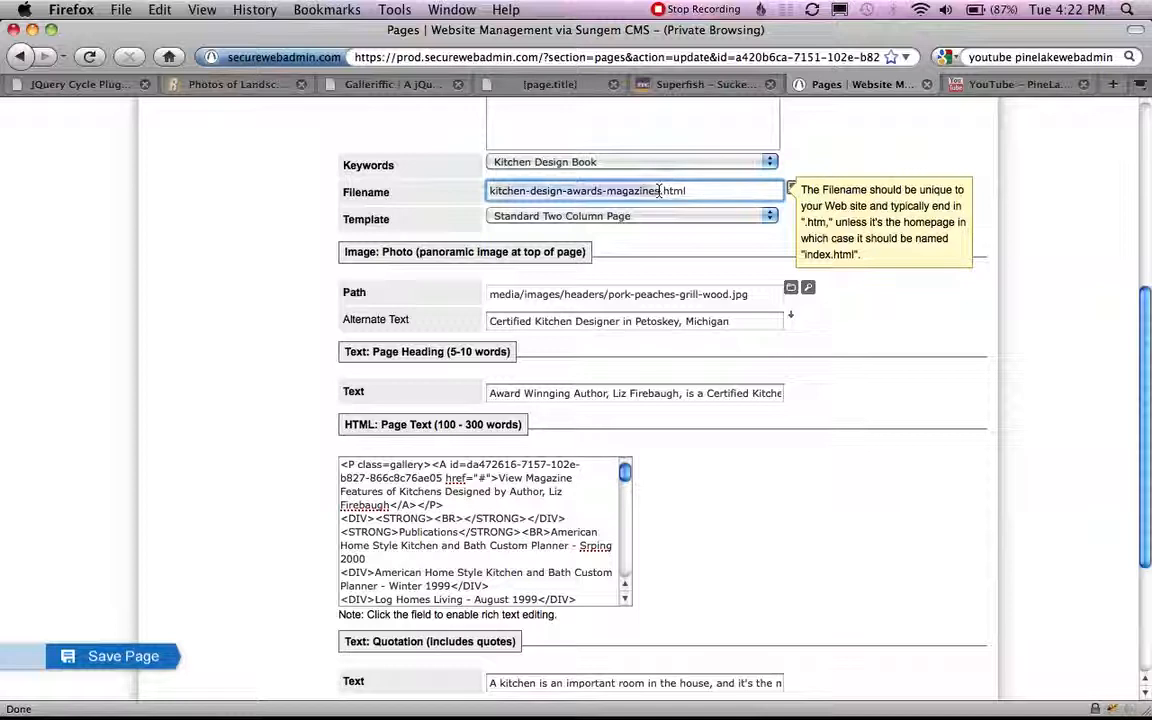
pyautogui.click(697, 192)
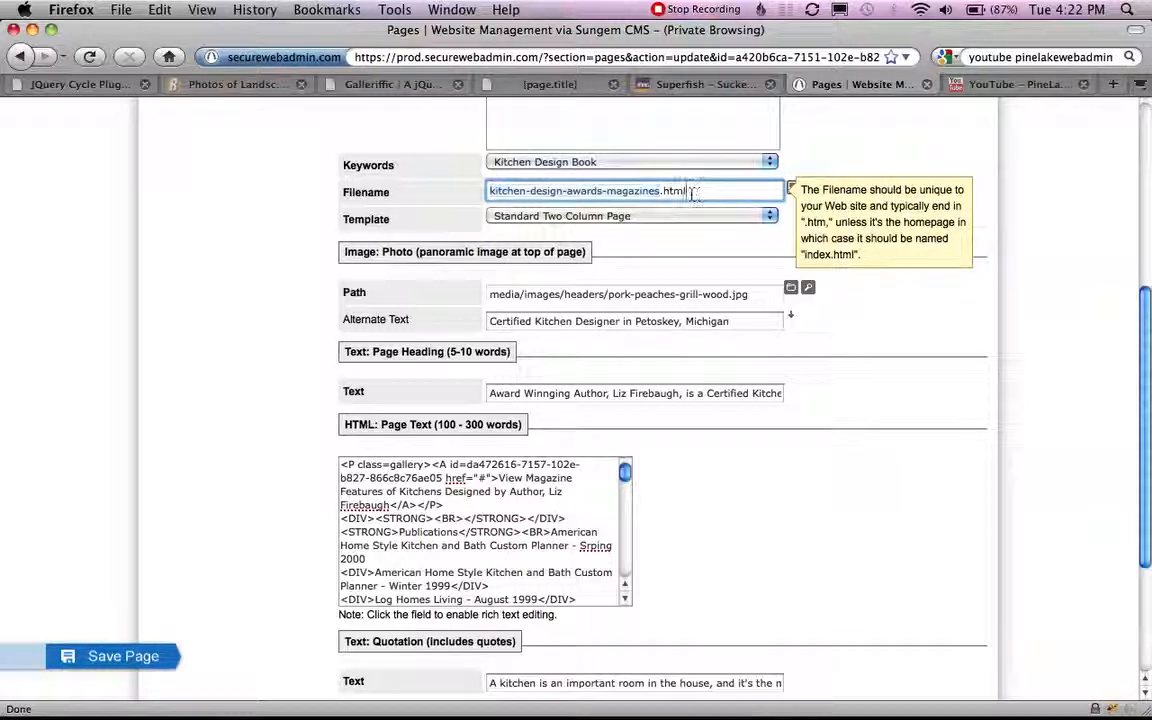
pyautogui.moveTo(662, 191); pyautogui.dragTo(704, 191)
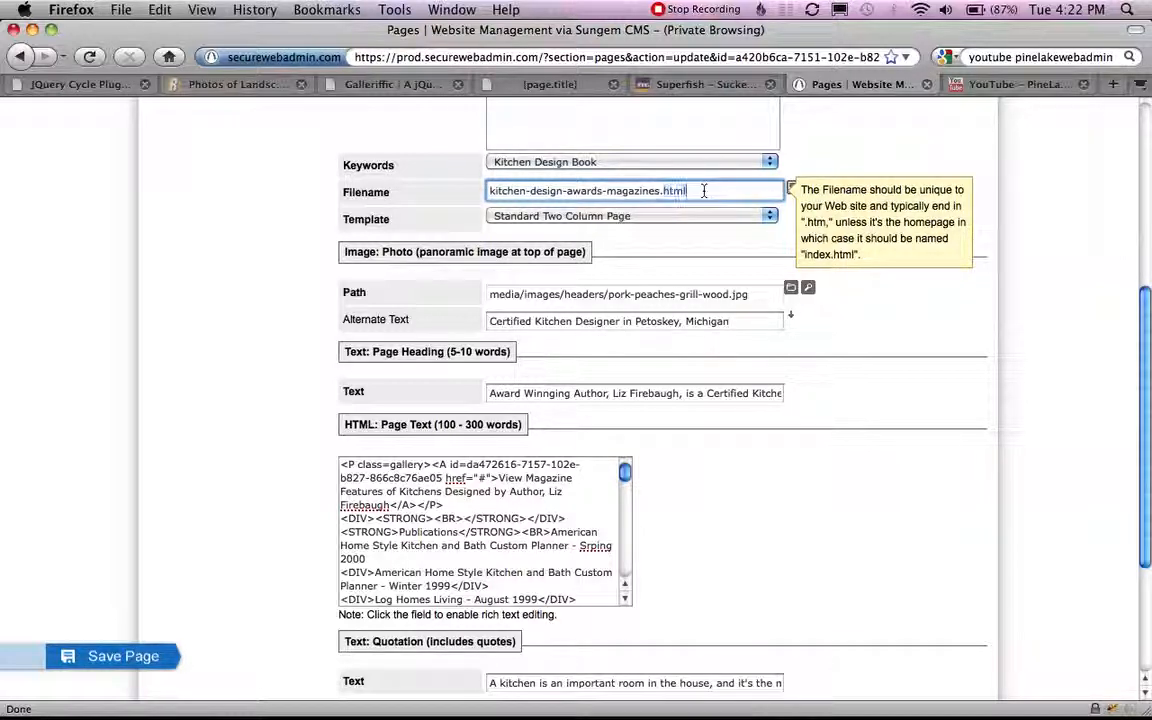
pyautogui.click(831, 268)
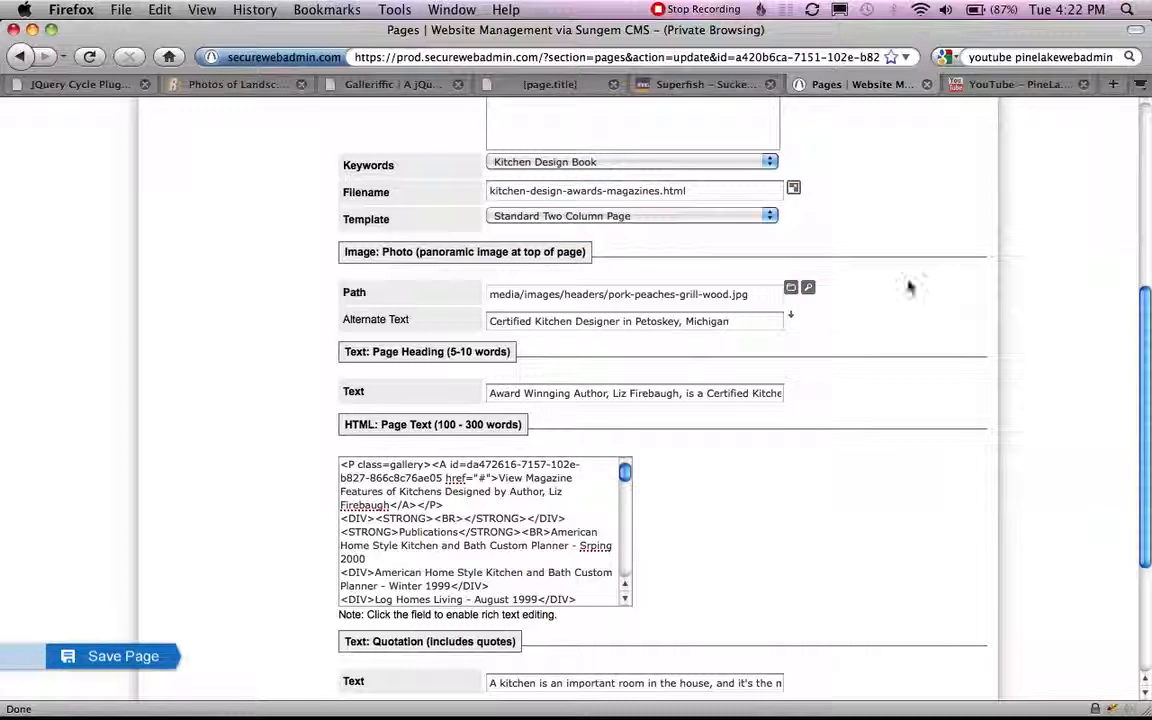
# Open the site preview of kitchen-design-awards-magazines.html, look over the page and return to its editing form.
pyautogui.click(794, 191)
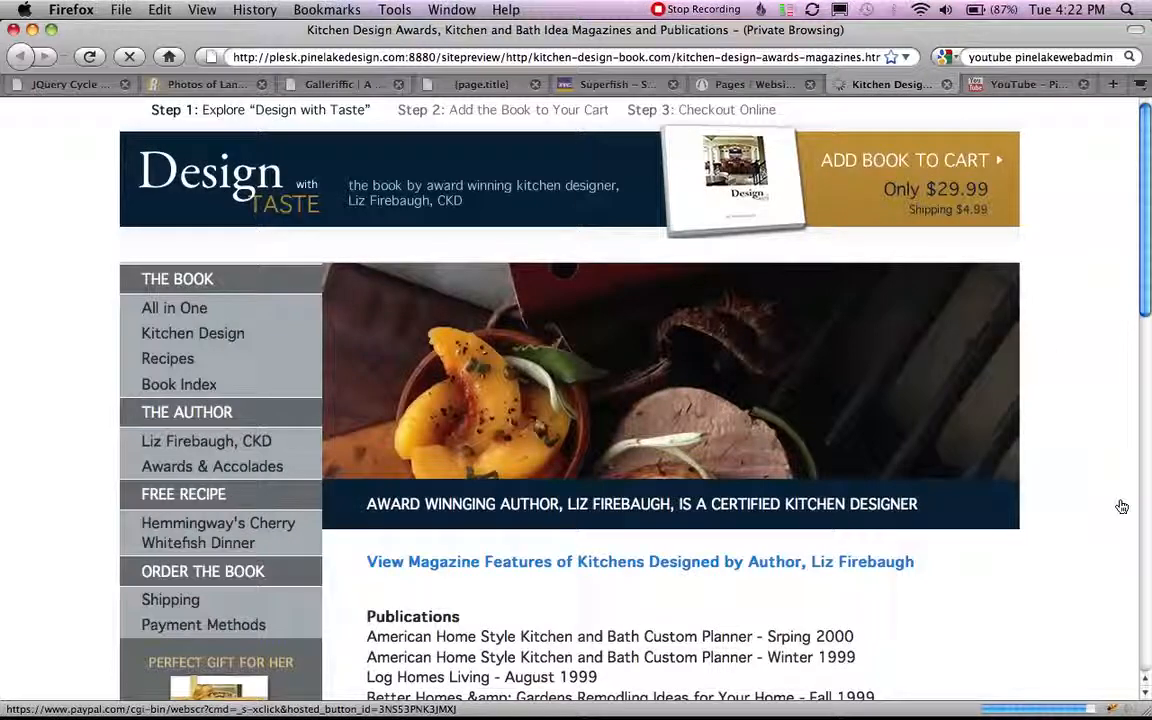
pyautogui.scroll(-2, 960, 255)
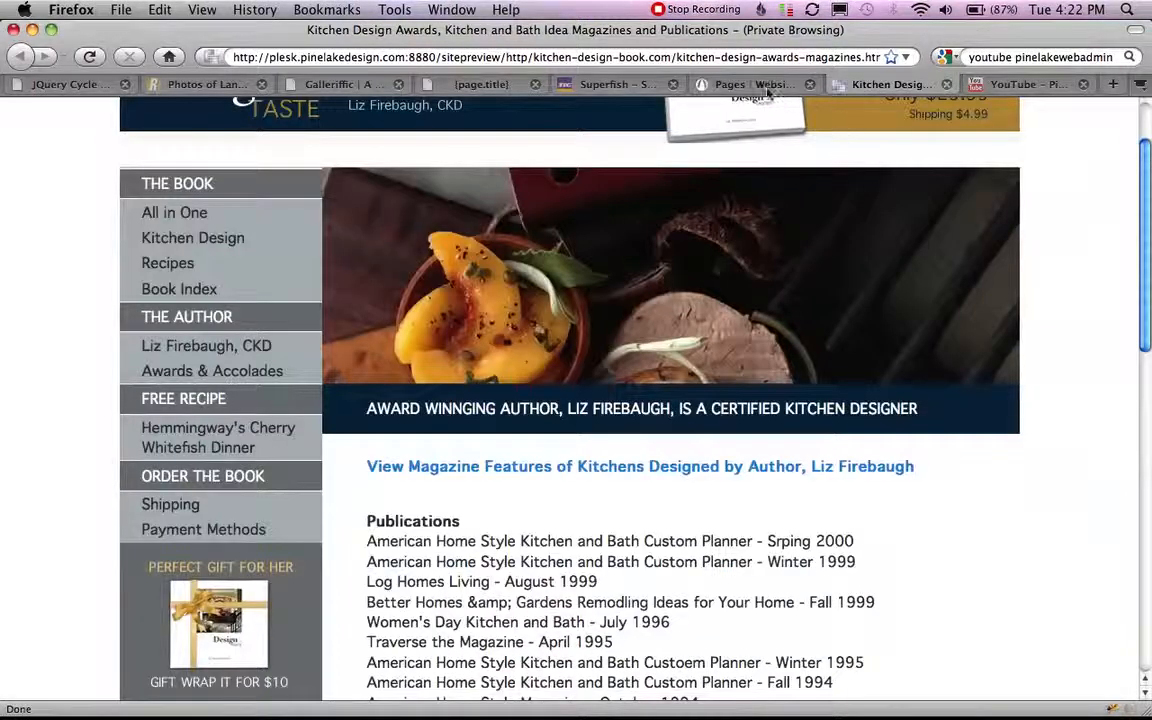
pyautogui.click(770, 85)
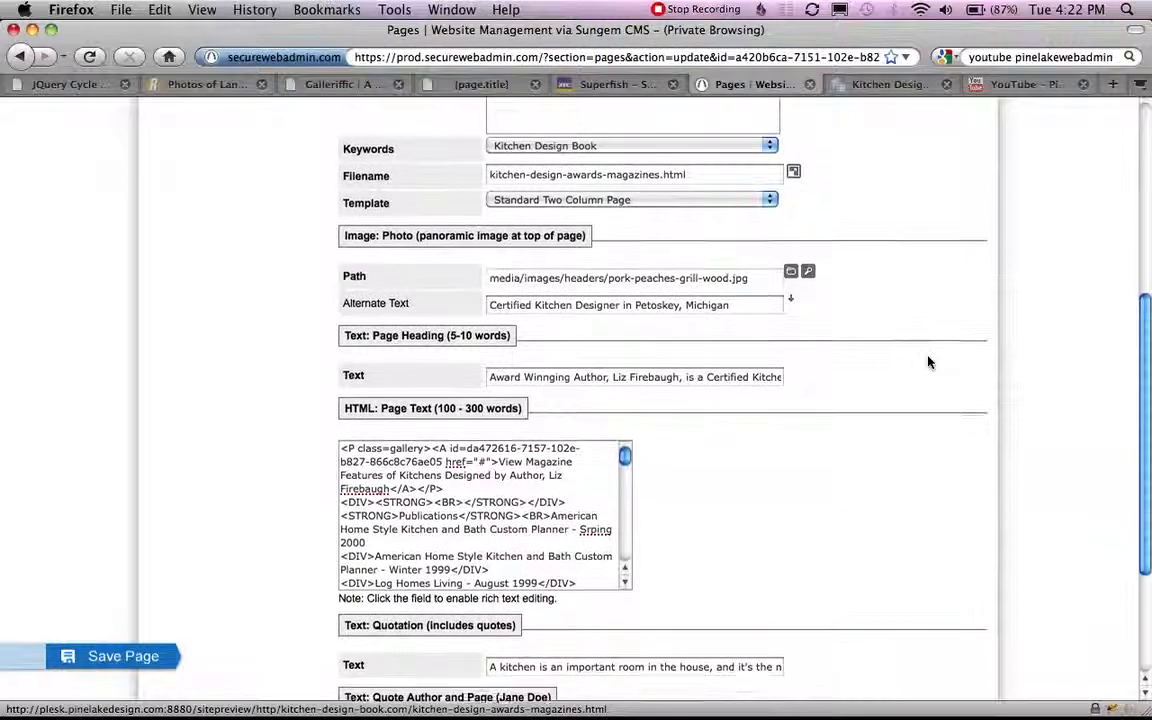
# Examine the panoramic Photo section of the form and compare it with the header image in the page preview.
pyautogui.scroll(-2, 928, 362)
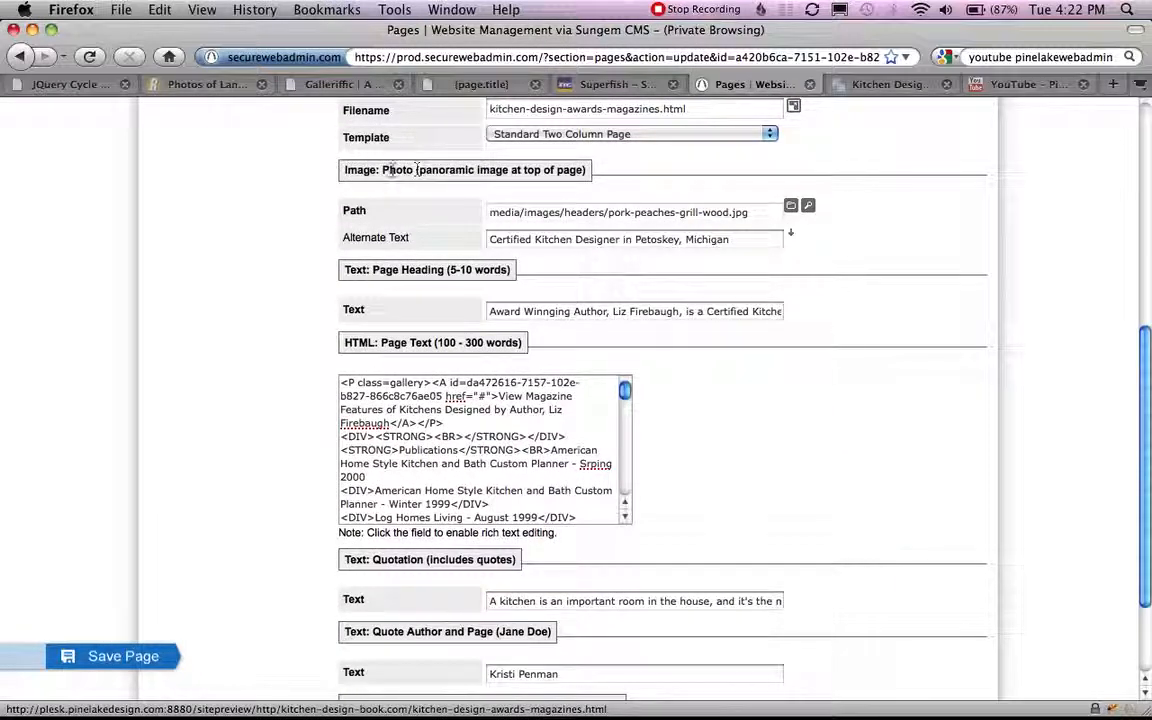
pyautogui.doubleClick(397, 170)
pyautogui.click(438, 170)
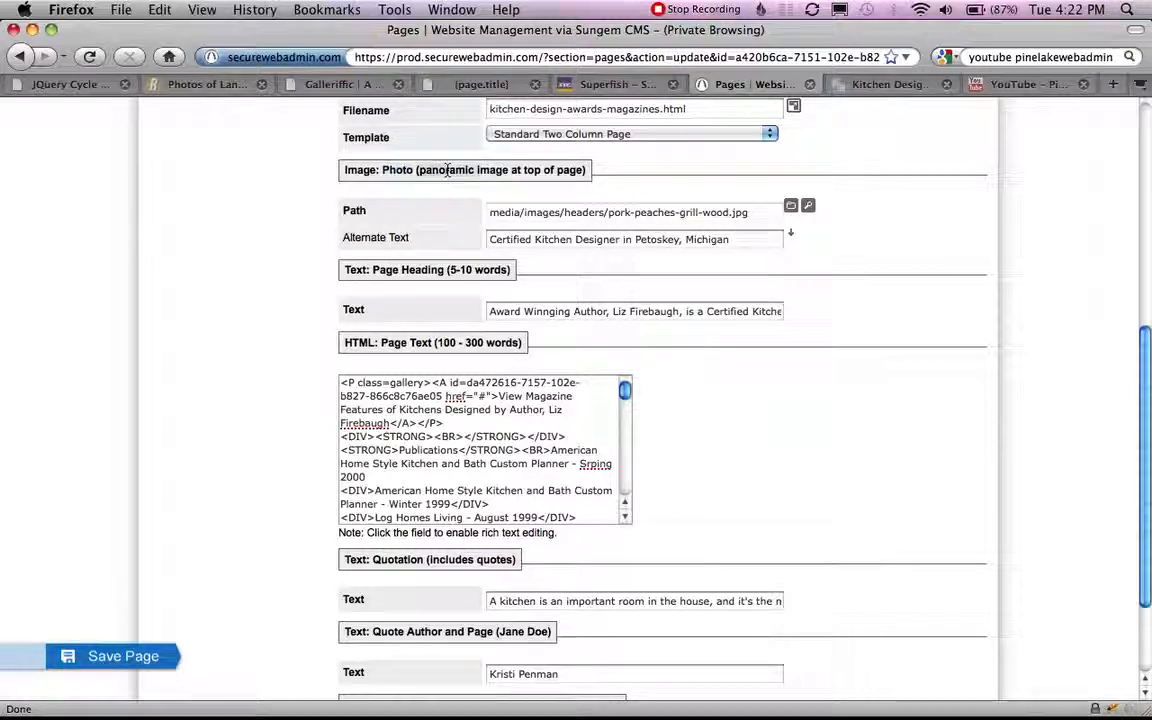
pyautogui.doubleClick(446, 170)
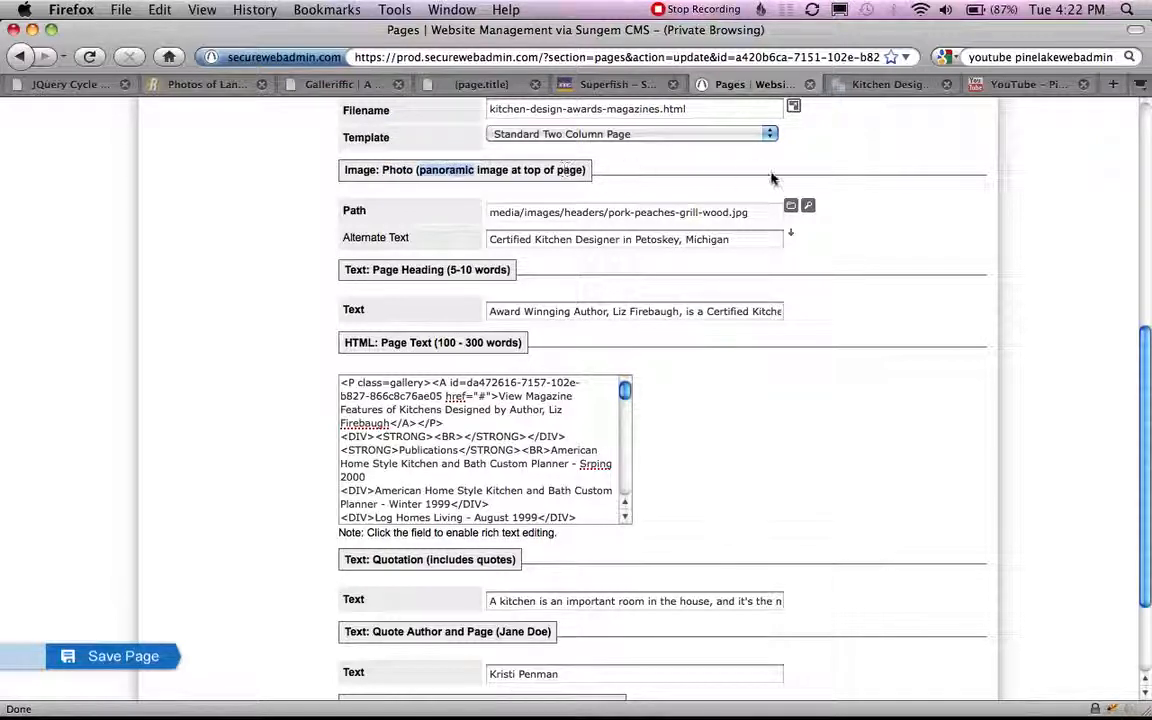
pyautogui.click(882, 87)
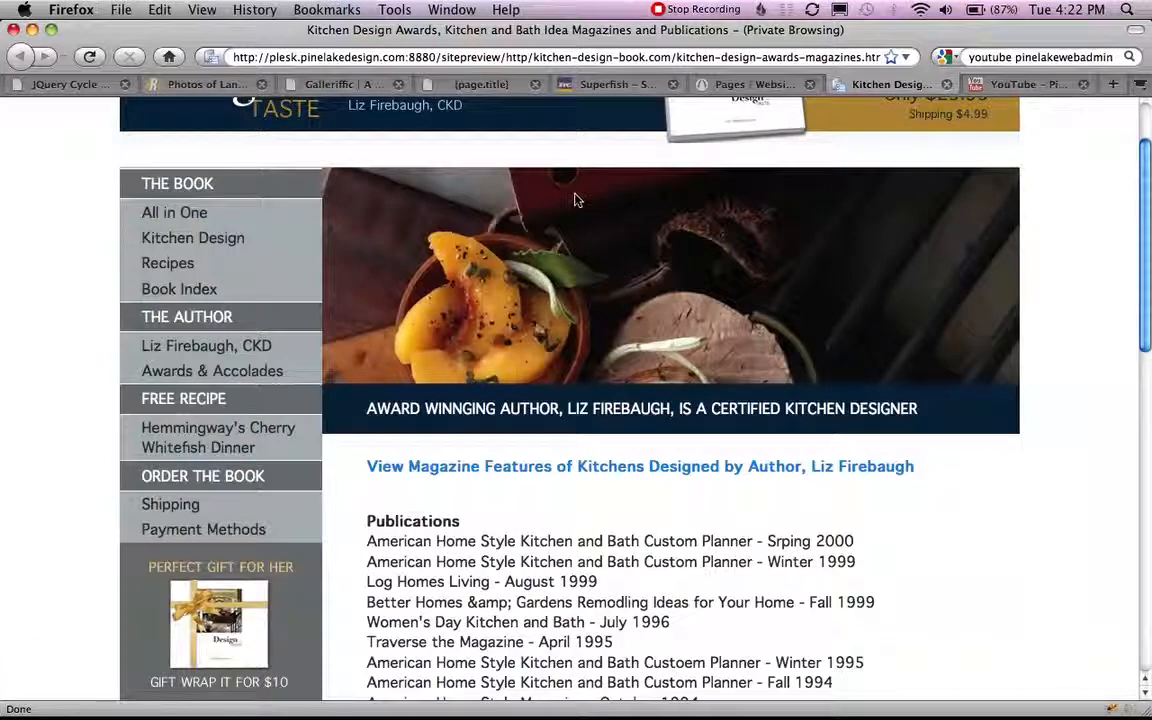
pyautogui.click(745, 87)
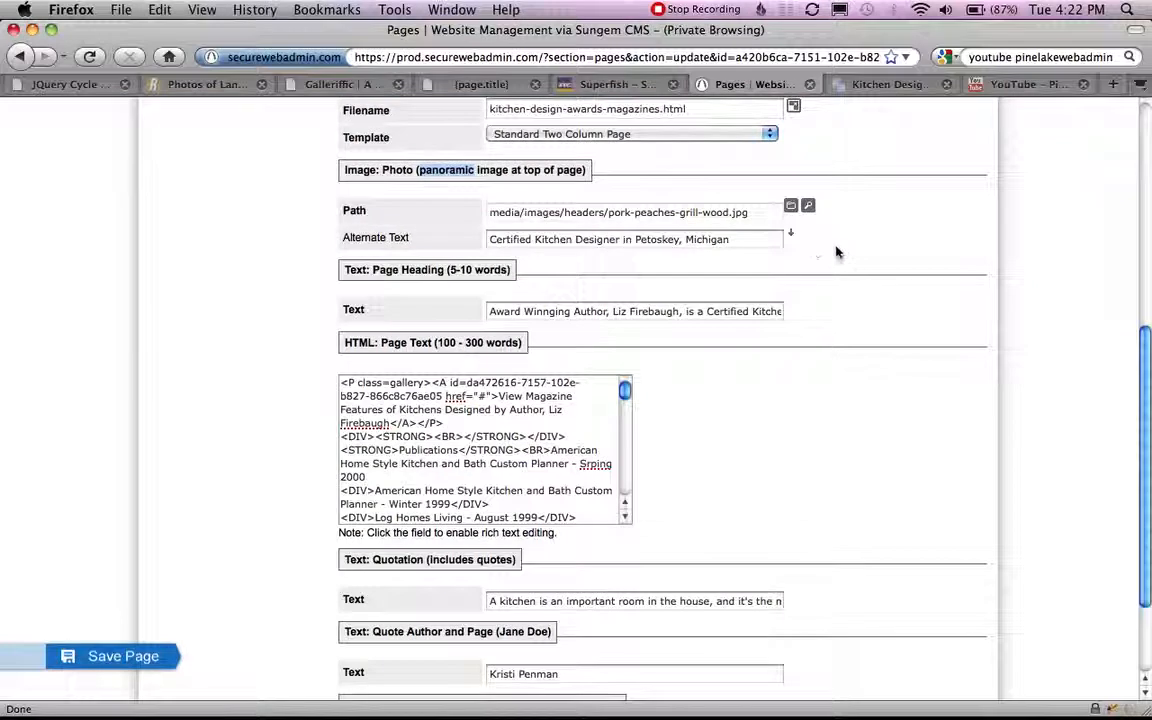
# Replace the page's panoramic header photo with counter-types-ideas.jpg from the headers image folder.
pyautogui.click(700, 212)
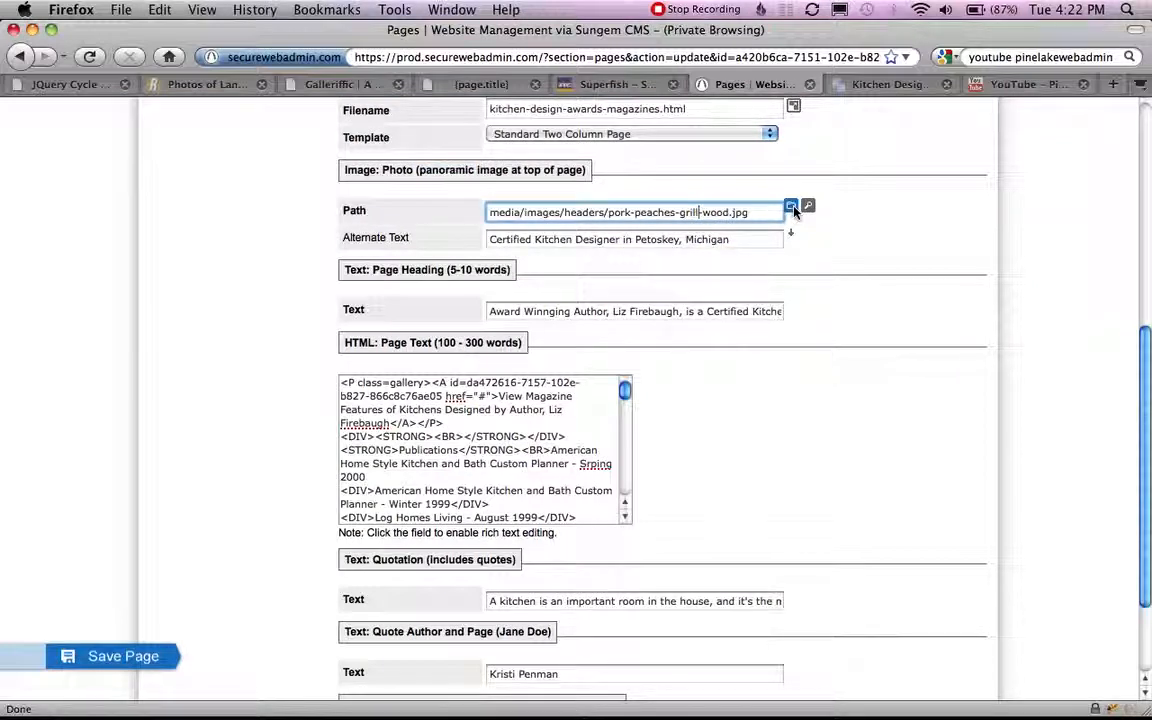
pyautogui.click(791, 207)
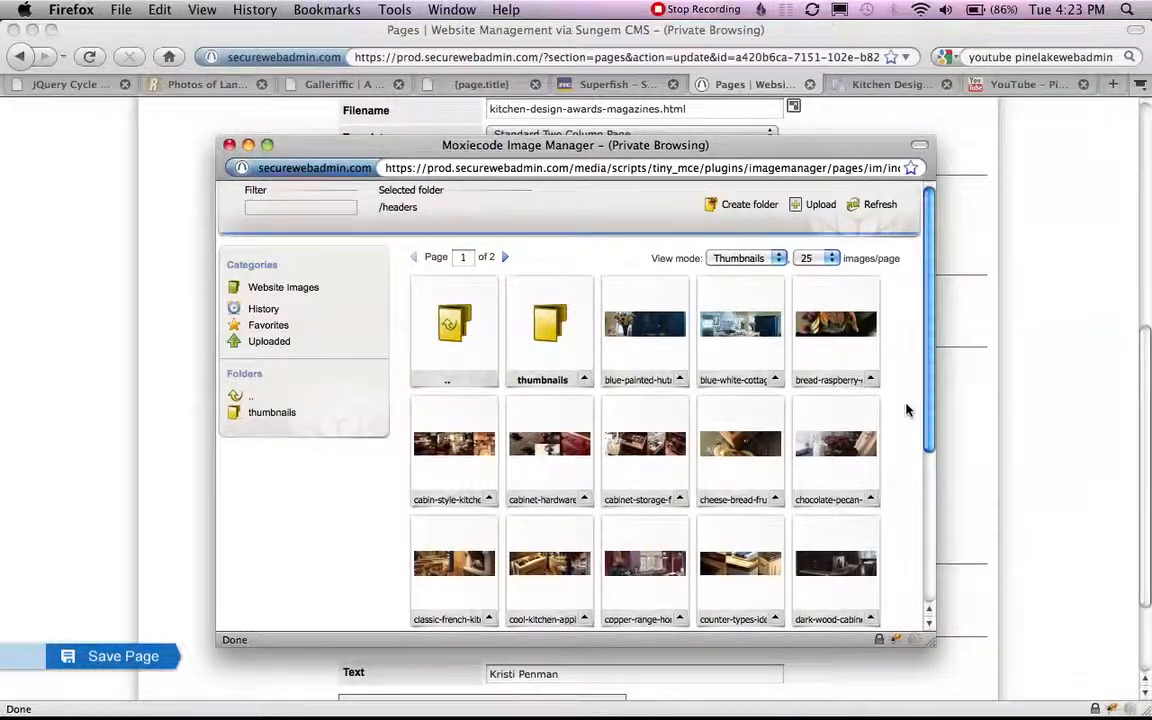
pyautogui.scroll(-4, 907, 410)
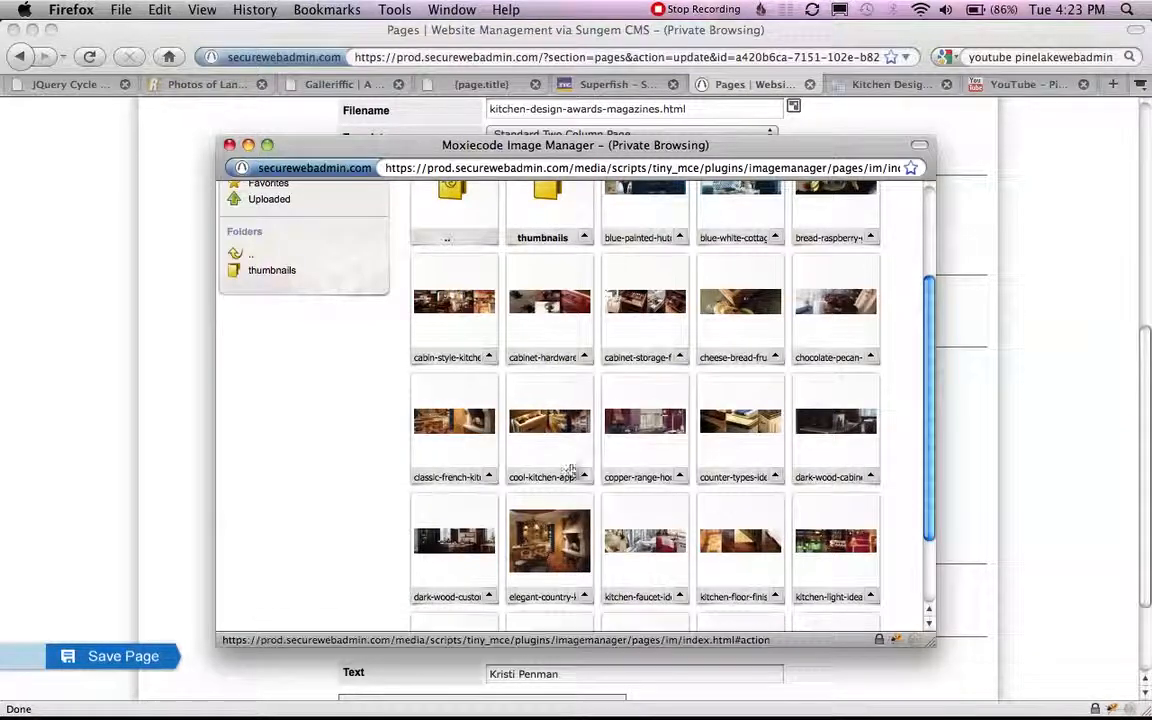
pyautogui.click(745, 428)
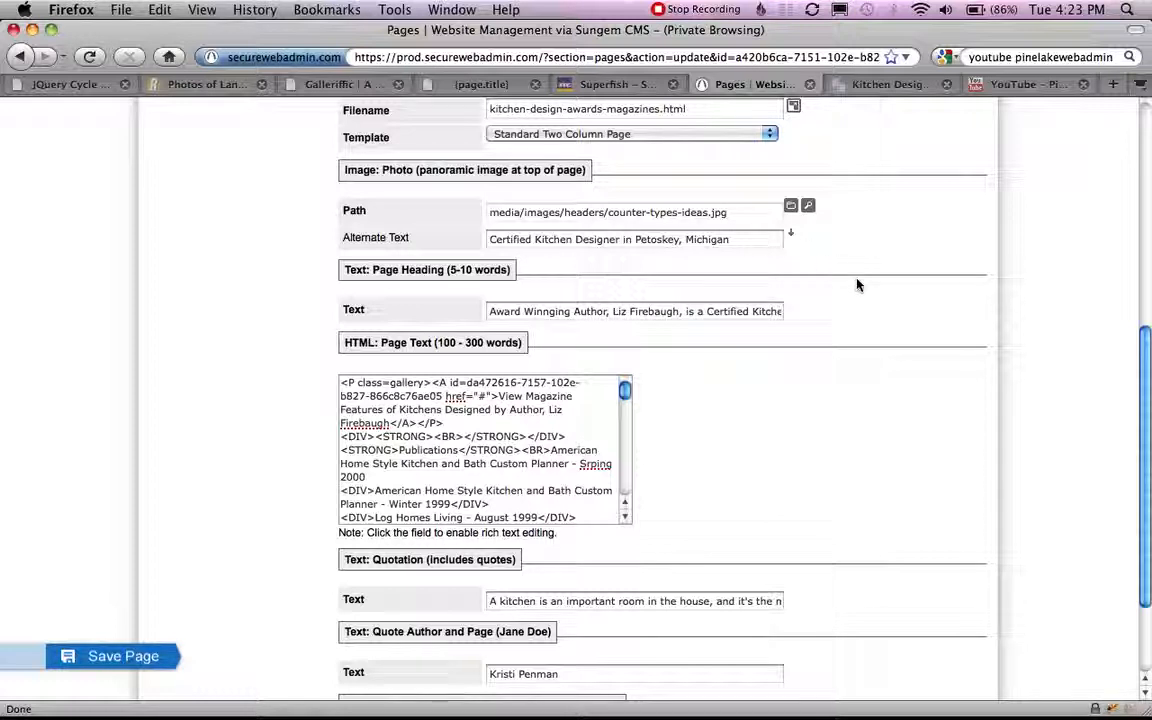
# Examine the Page Heading (5-10 words) section and compare it with the heading in the page preview.
pyautogui.scroll(2, 858, 286)
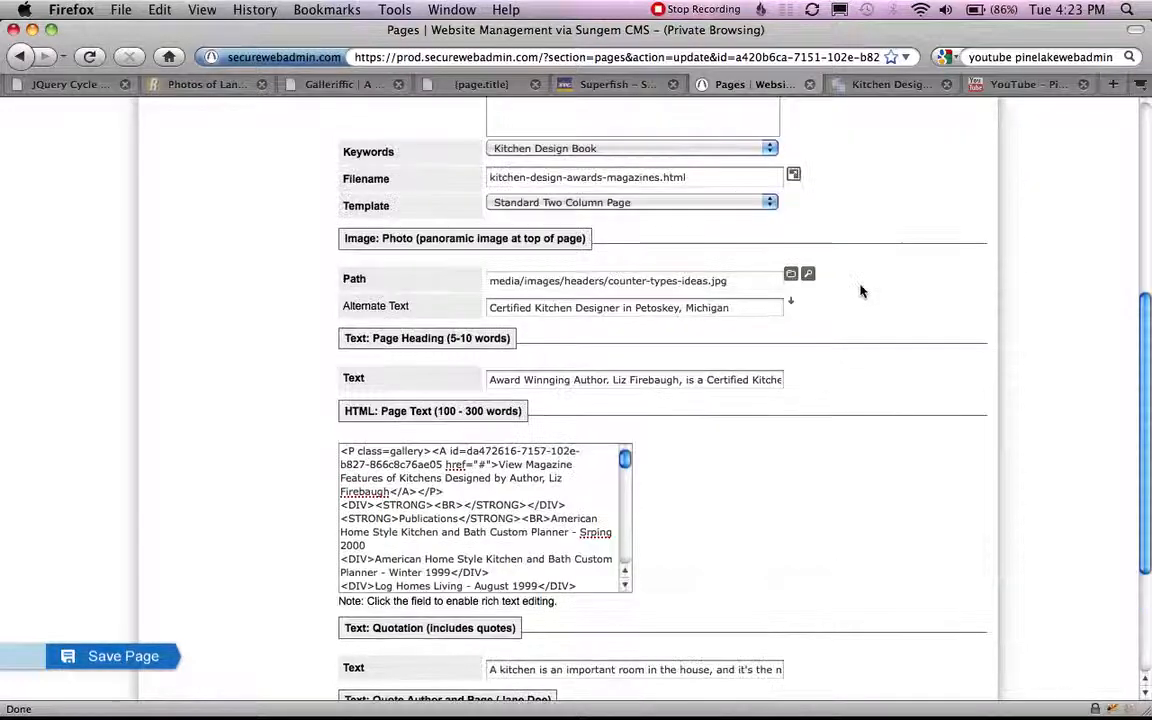
pyautogui.scroll(-6, 879, 356)
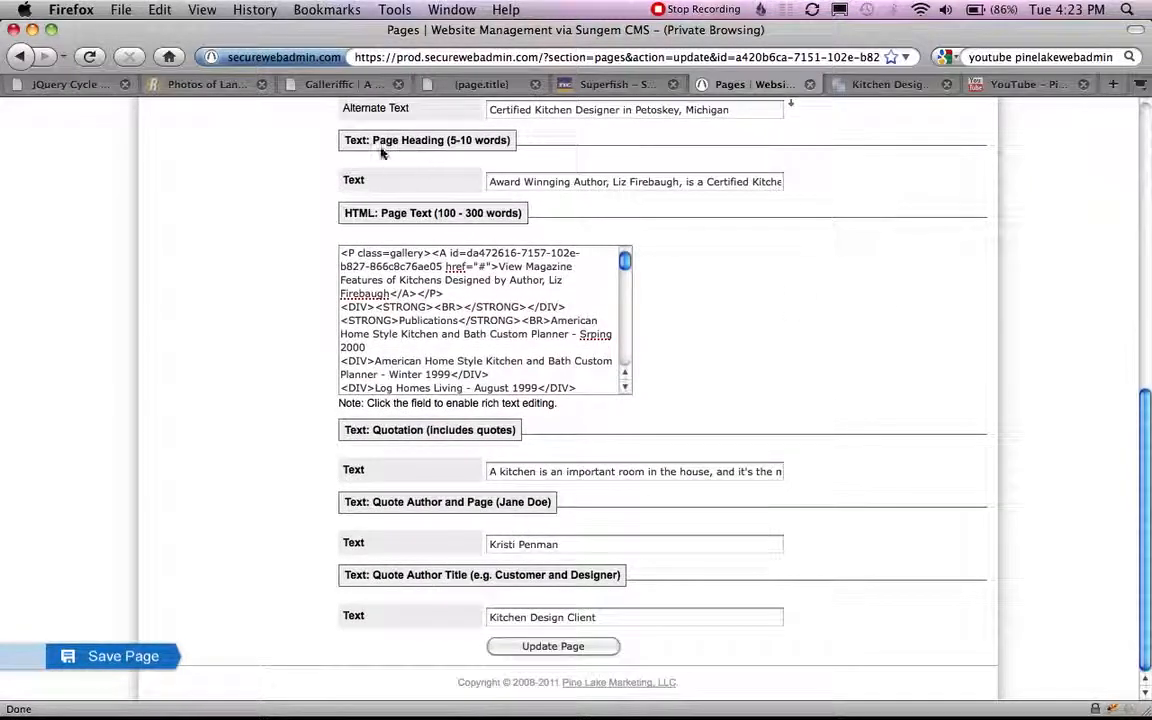
pyautogui.moveTo(374, 145); pyautogui.dragTo(502, 153)
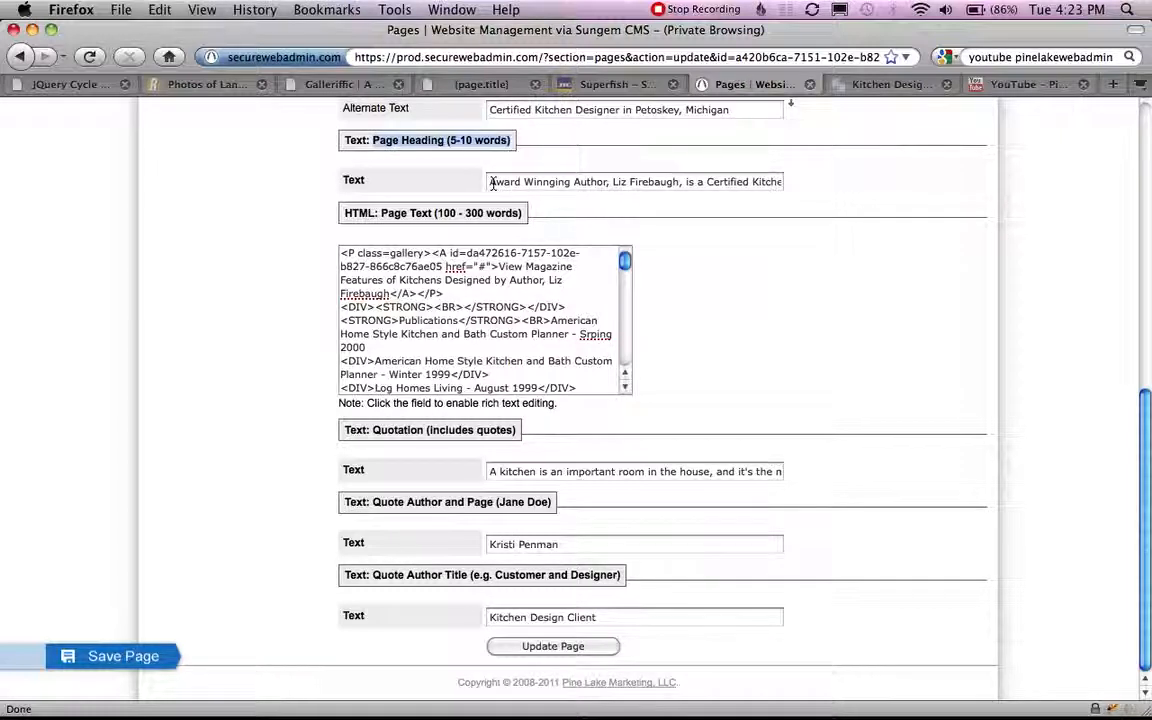
pyautogui.click(886, 84)
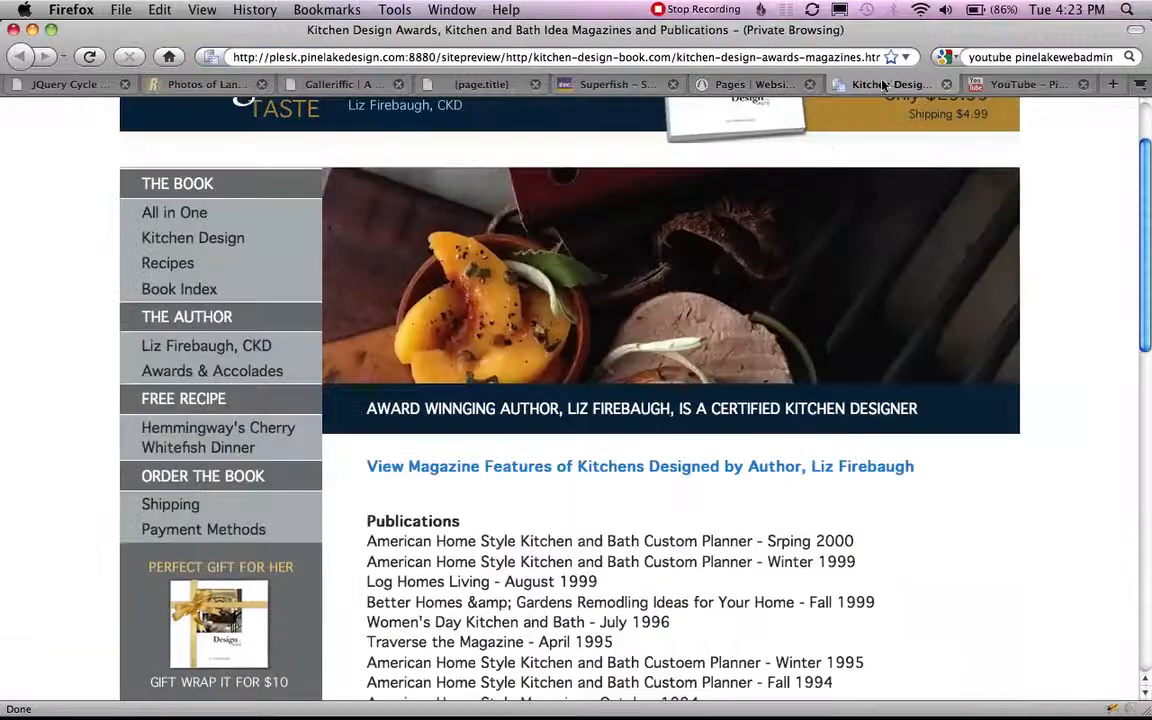
# Check the heading under the header image in the page preview and return to the editing form.
pyautogui.moveTo(378, 409); pyautogui.dragTo(823, 426)
pyautogui.click(872, 413)
pyautogui.click(750, 84)
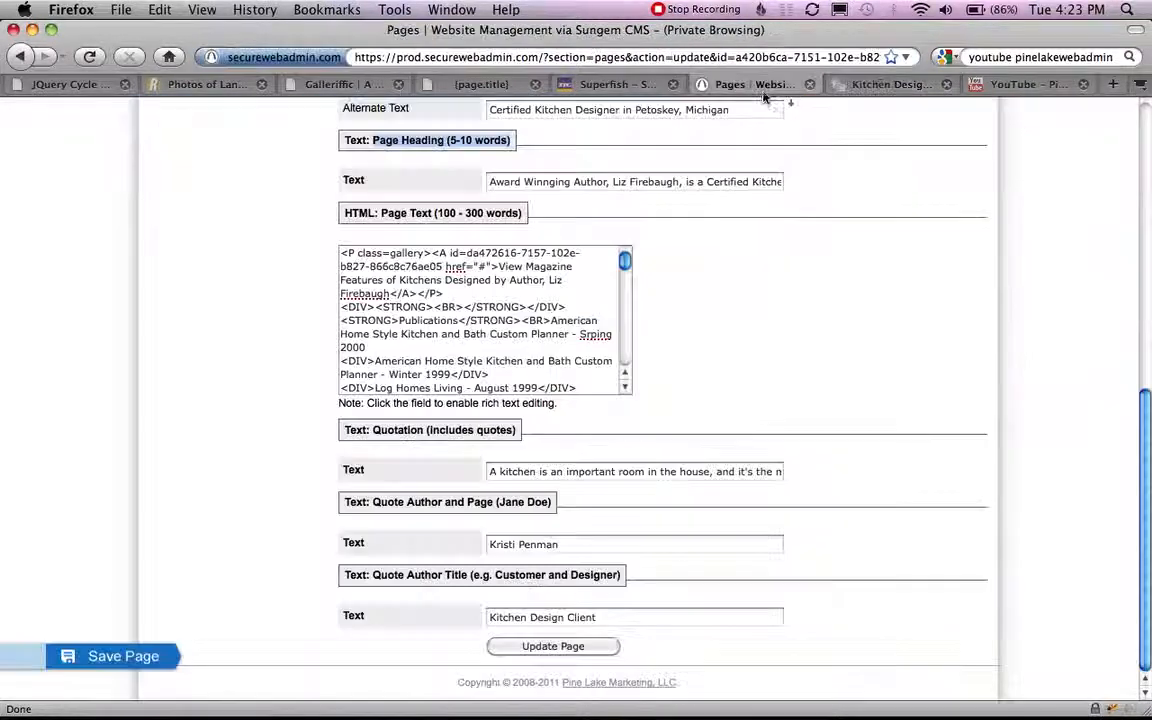
# Enable rich text editing for the HTML Page Text field and look over the publications, accolades and quotation fields.
pyautogui.click(585, 272)
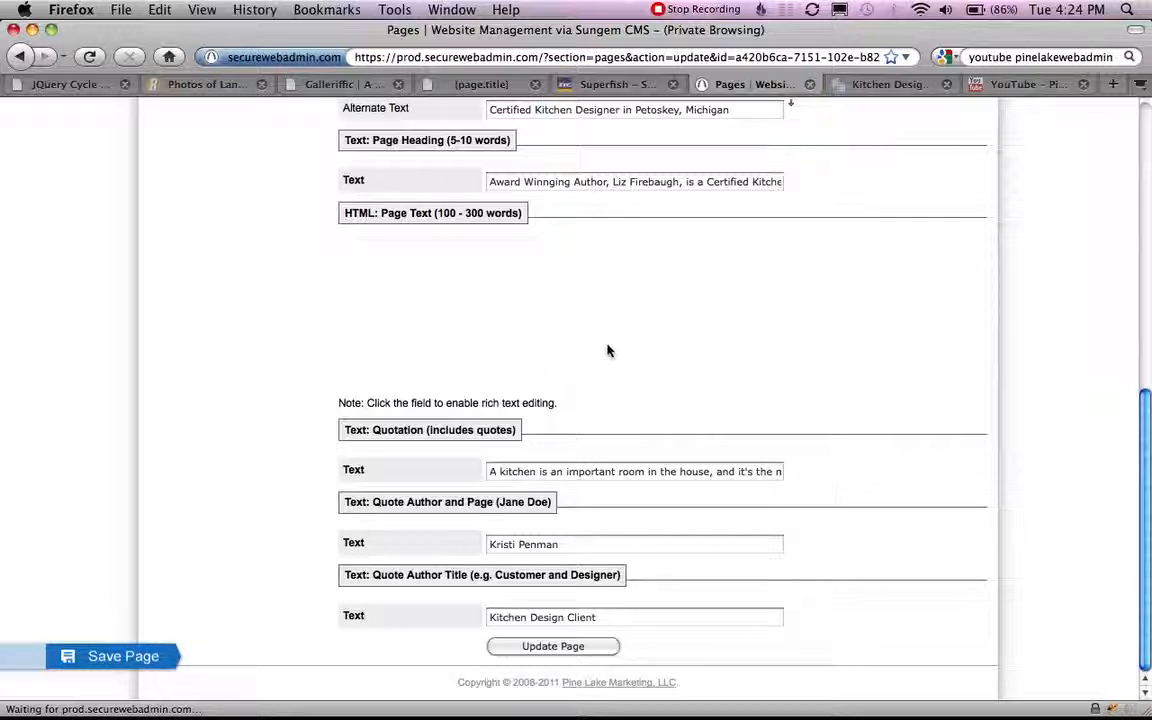
pyautogui.scroll(3, 807, 352)
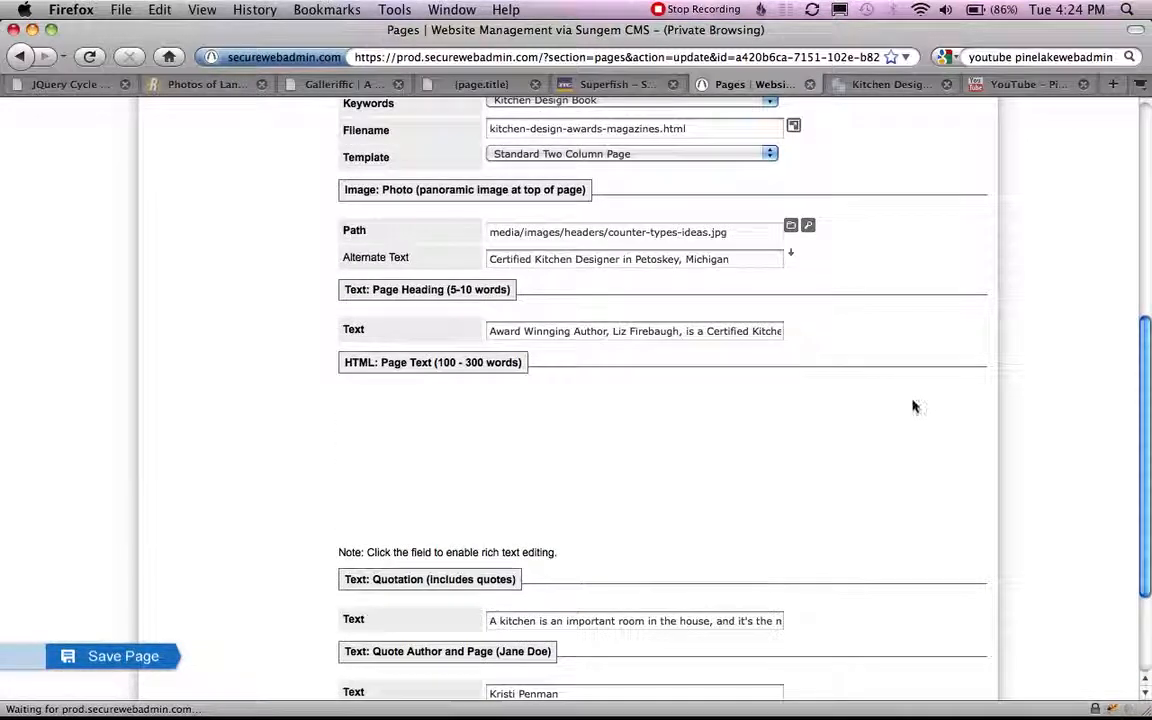
pyautogui.scroll(-2, 938, 427)
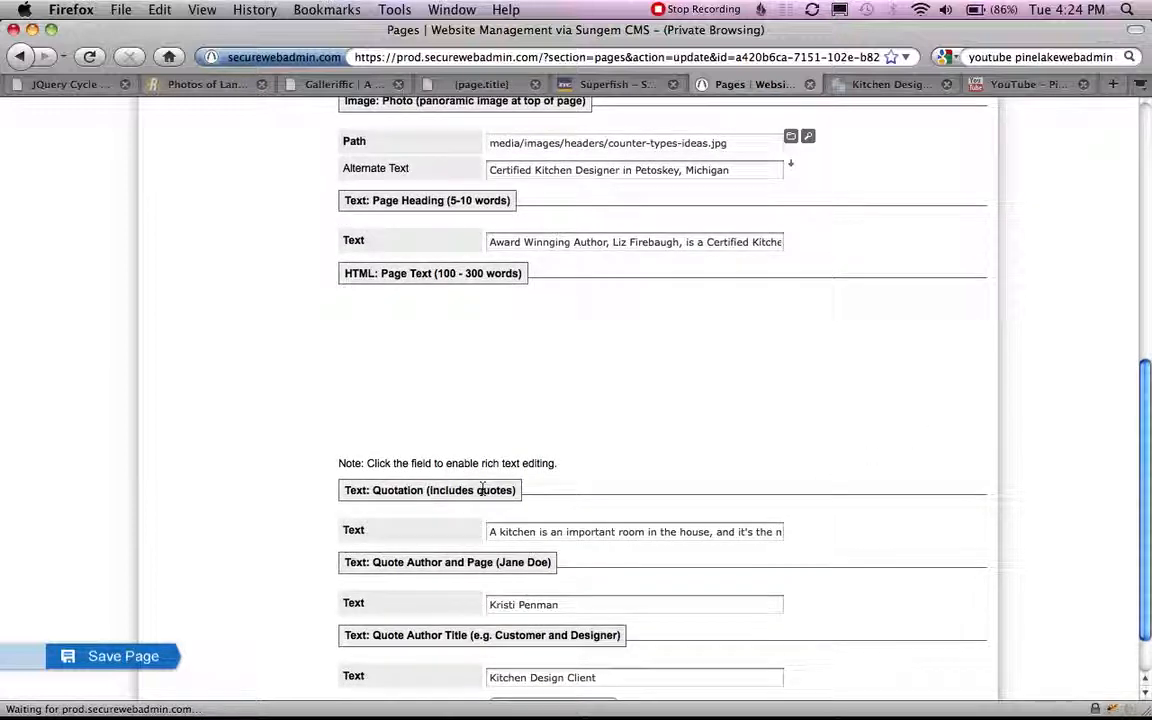
pyautogui.scroll(-1, 437, 484)
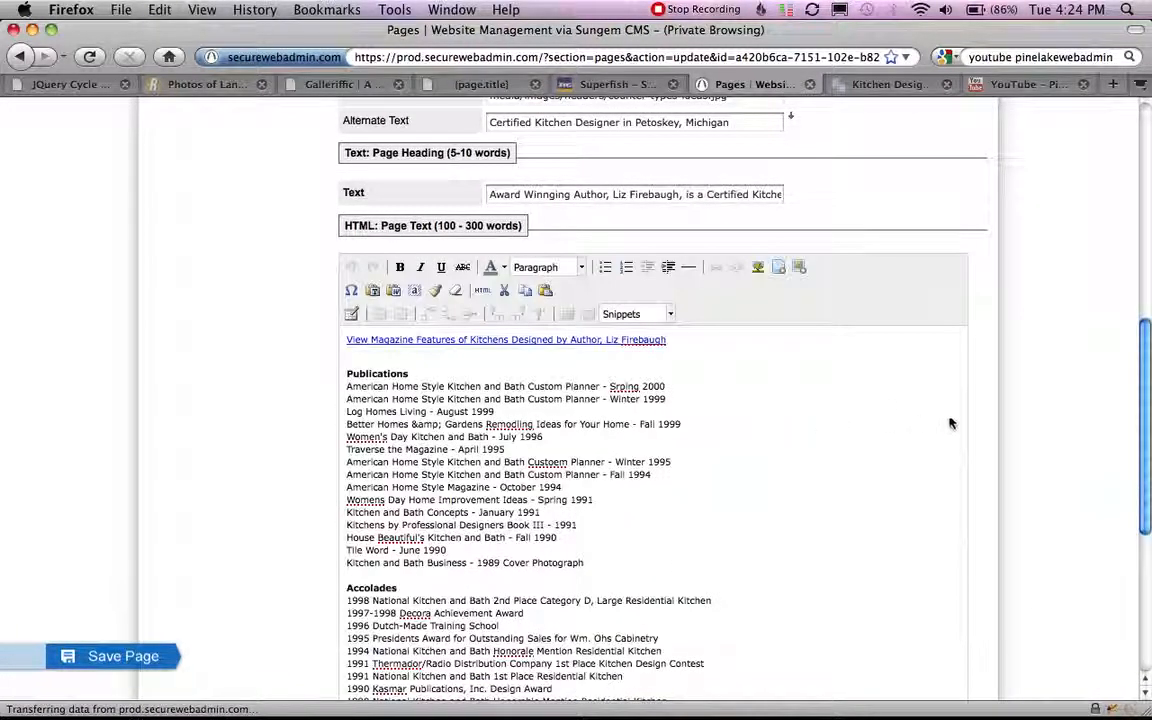
pyautogui.scroll(-8, 1088, 432)
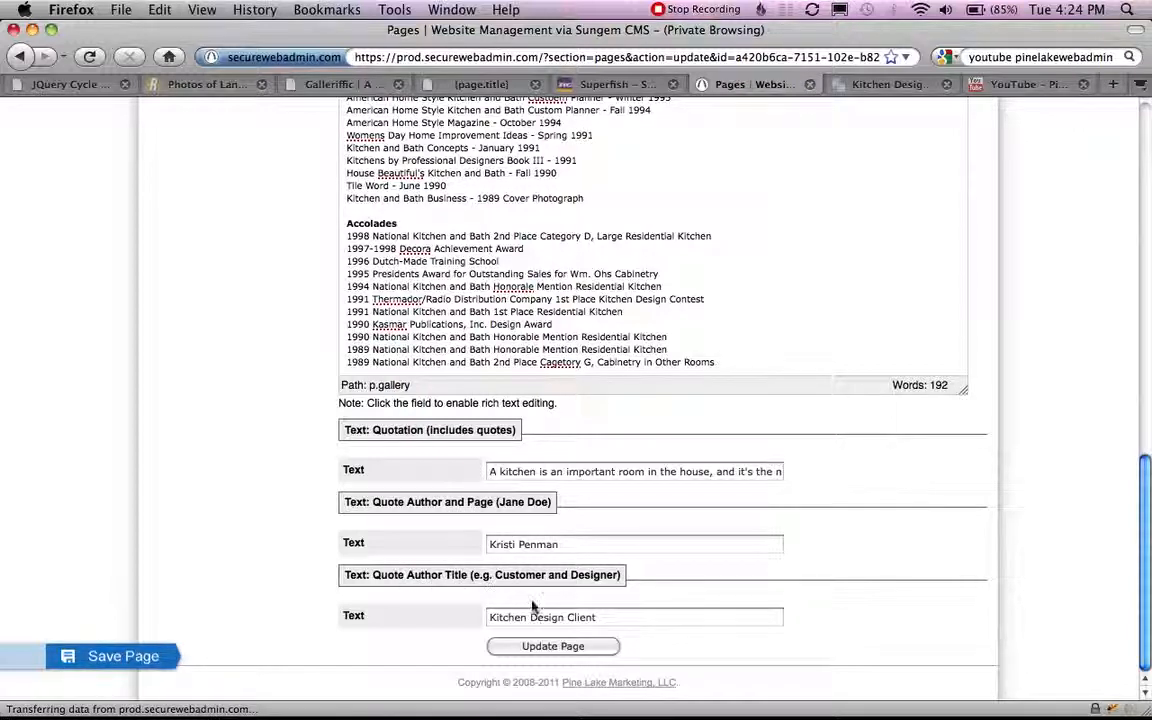
# Examine the body text and the quotation with its author and title in the page preview, and return to the editing form.
pyautogui.click(880, 84)
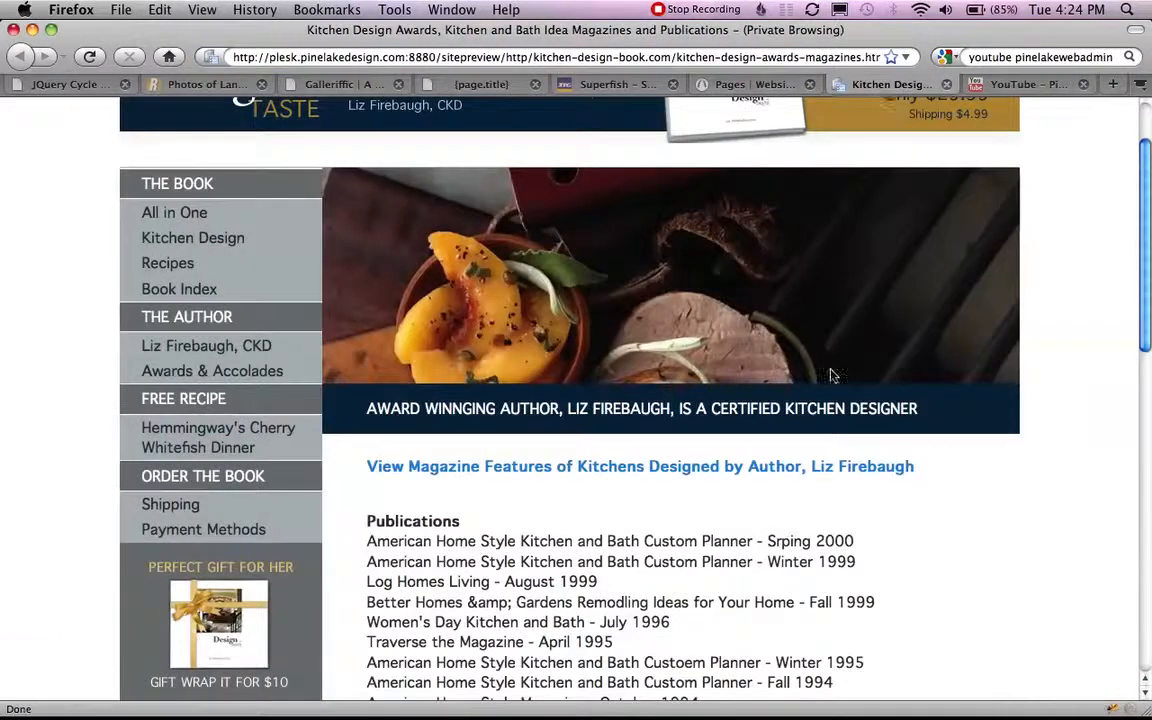
pyautogui.scroll(-15, 866, 258)
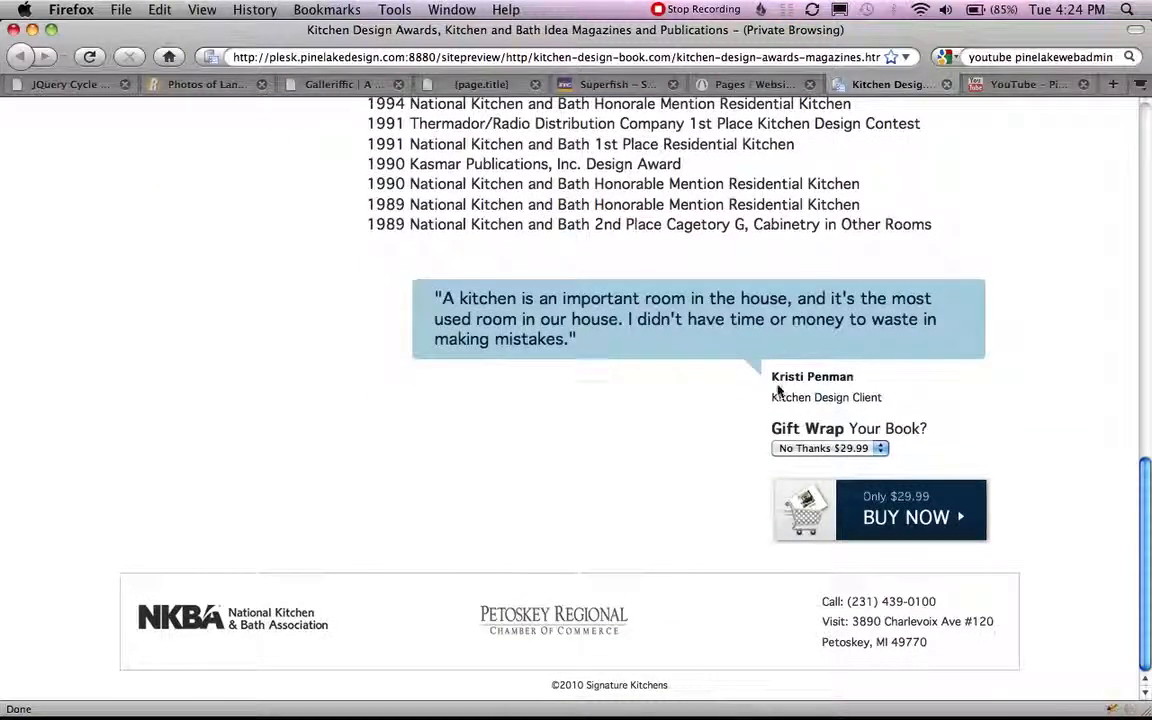
pyautogui.scroll(5, 1108, 420)
pyautogui.scroll(5, 979, 426)
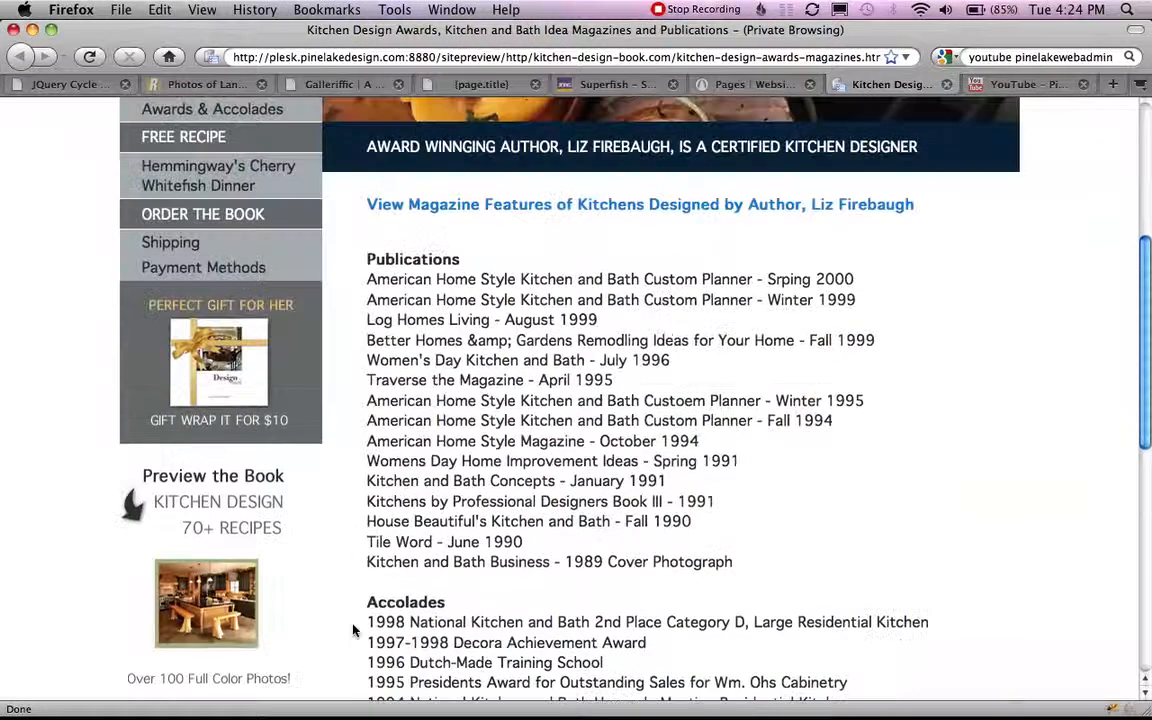
pyautogui.click(700, 84)
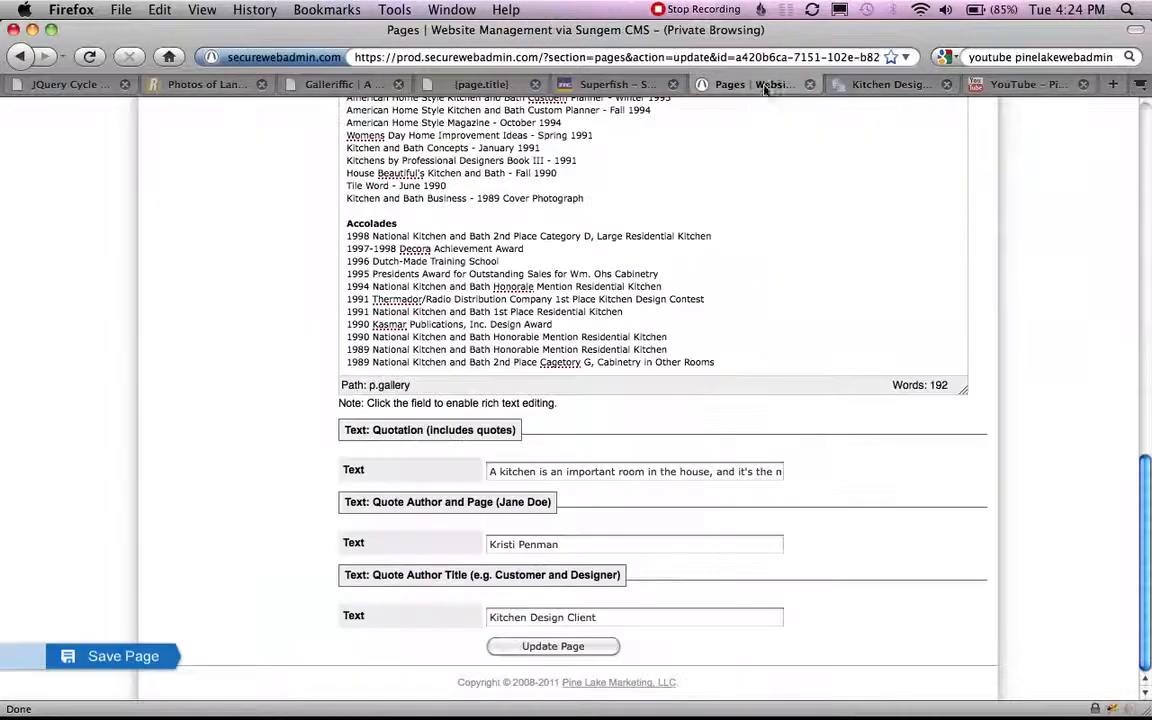
pyautogui.scroll(4, 996, 398)
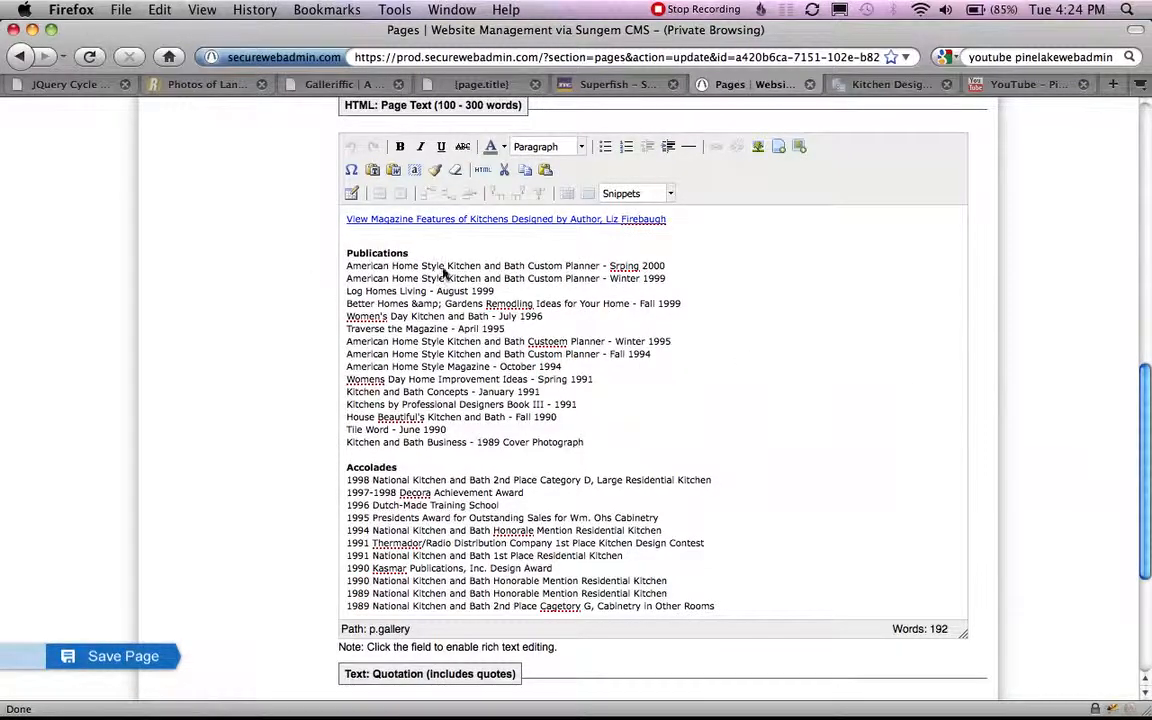
pyautogui.scroll(3, 420, 252)
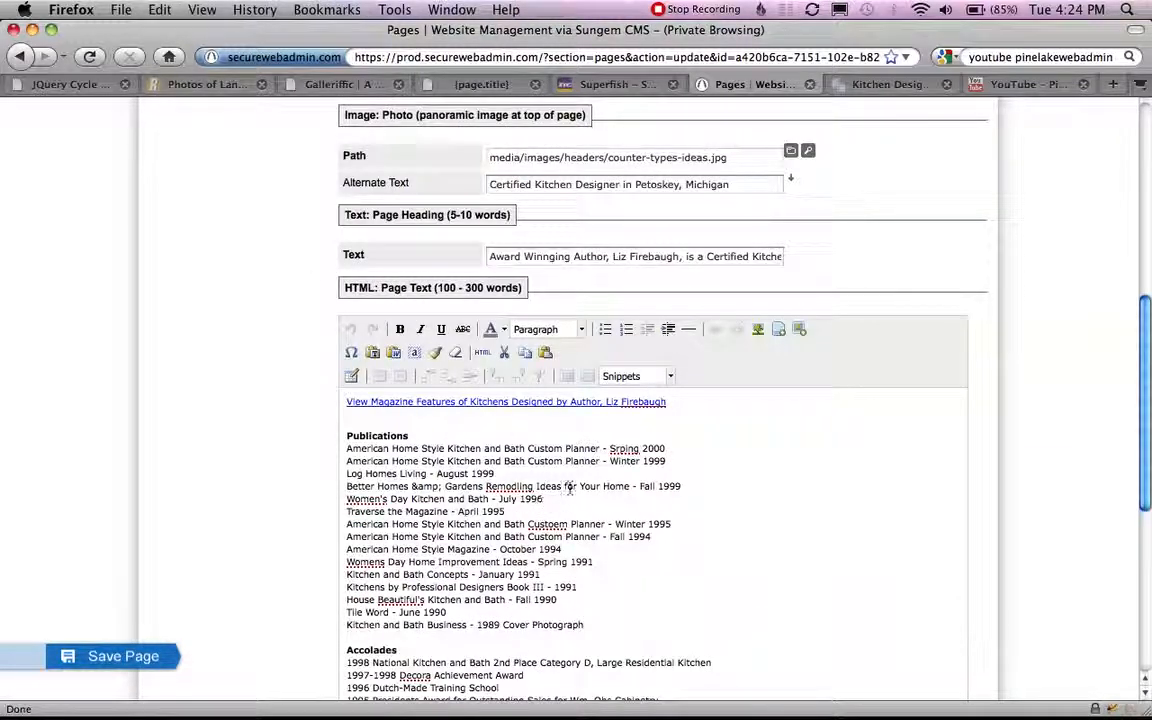
pyautogui.moveTo(445, 486); pyautogui.dragTo(627, 487)
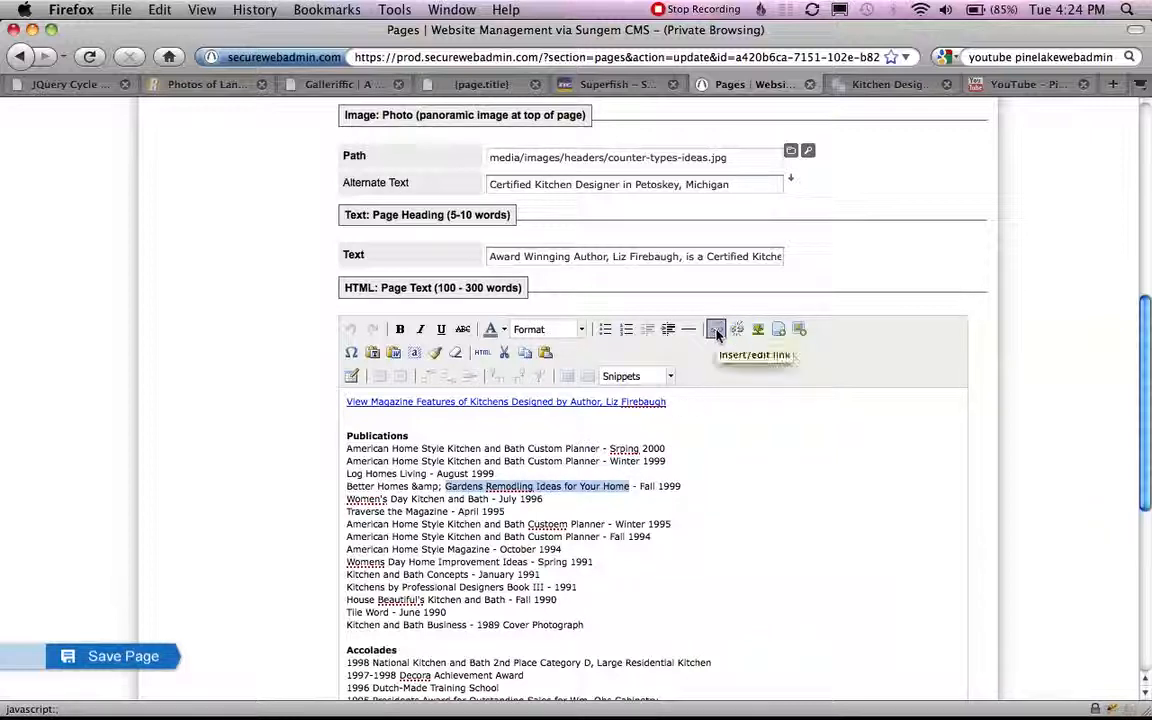
pyautogui.click(716, 330)
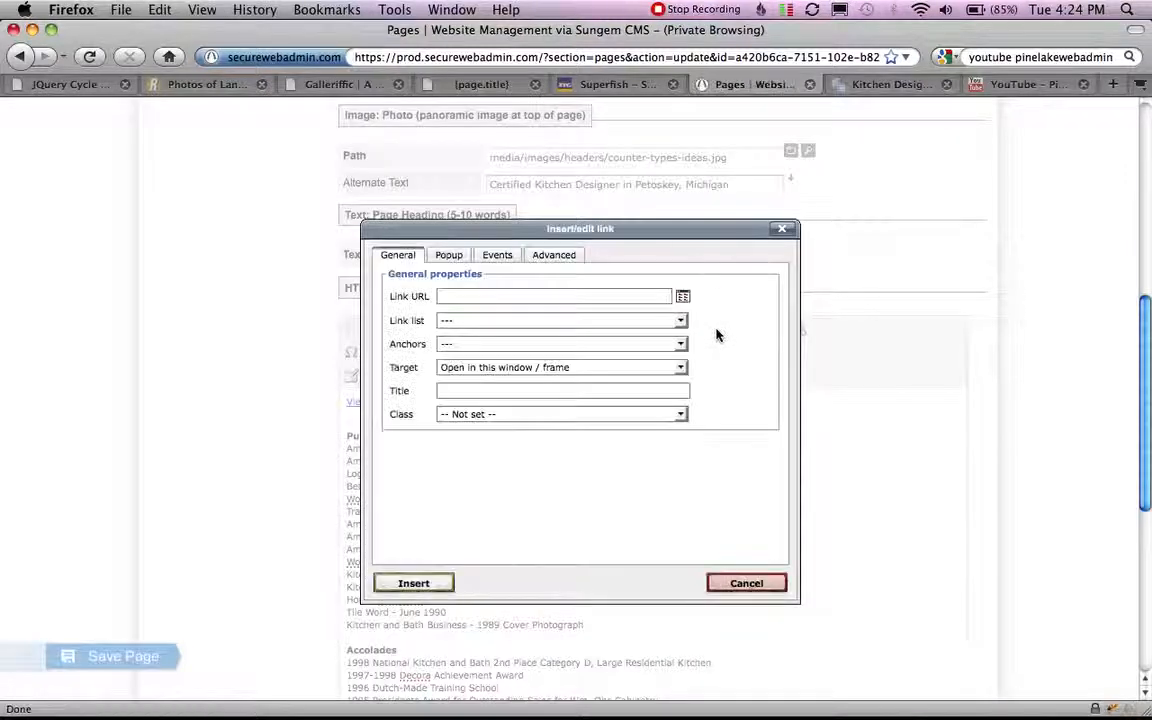
pyautogui.click(622, 296)
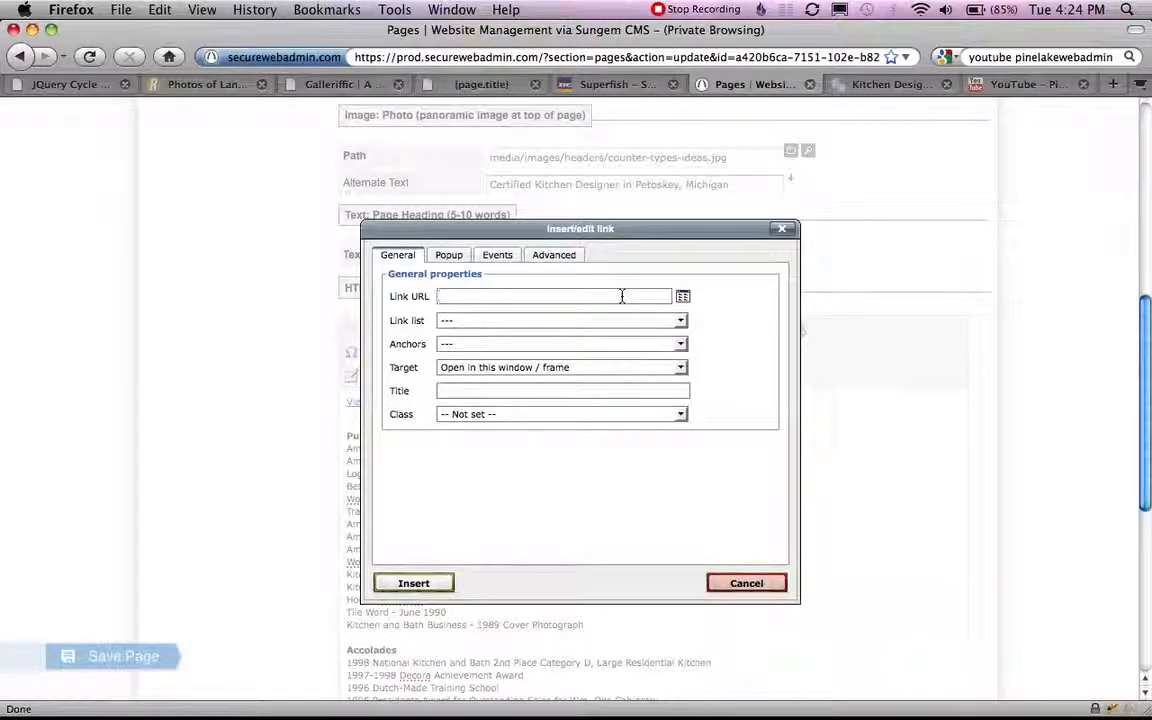
pyautogui.write('http://www.anyurl.com')
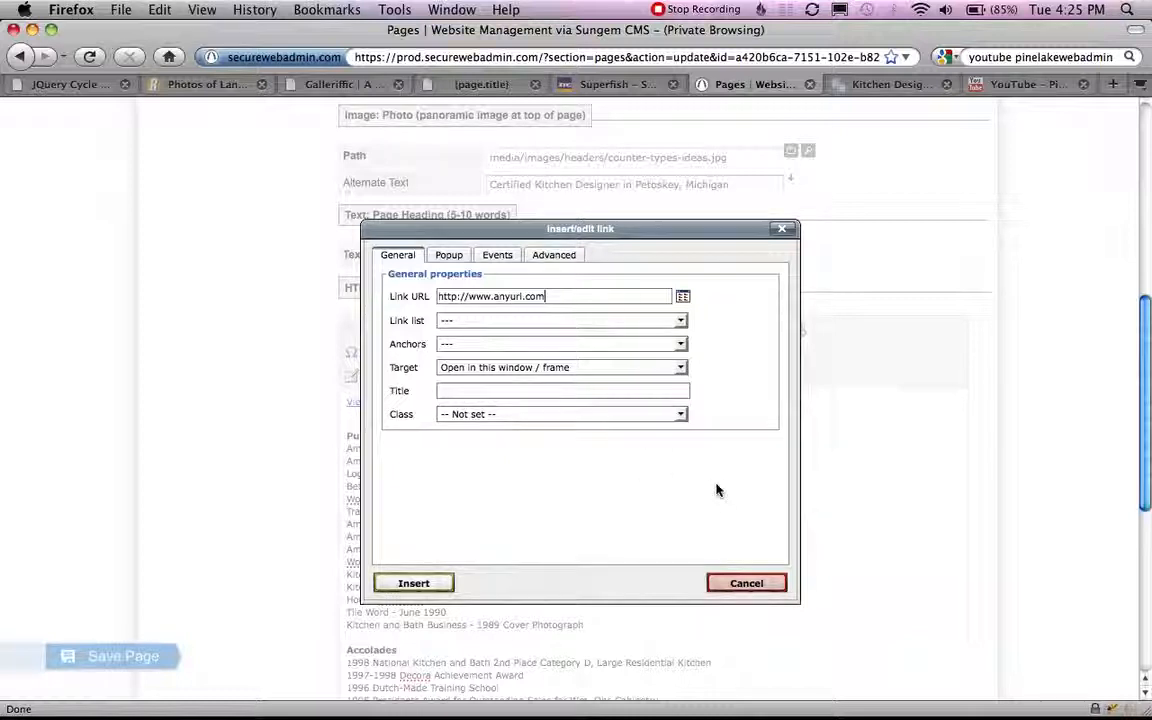
pyautogui.click(413, 583)
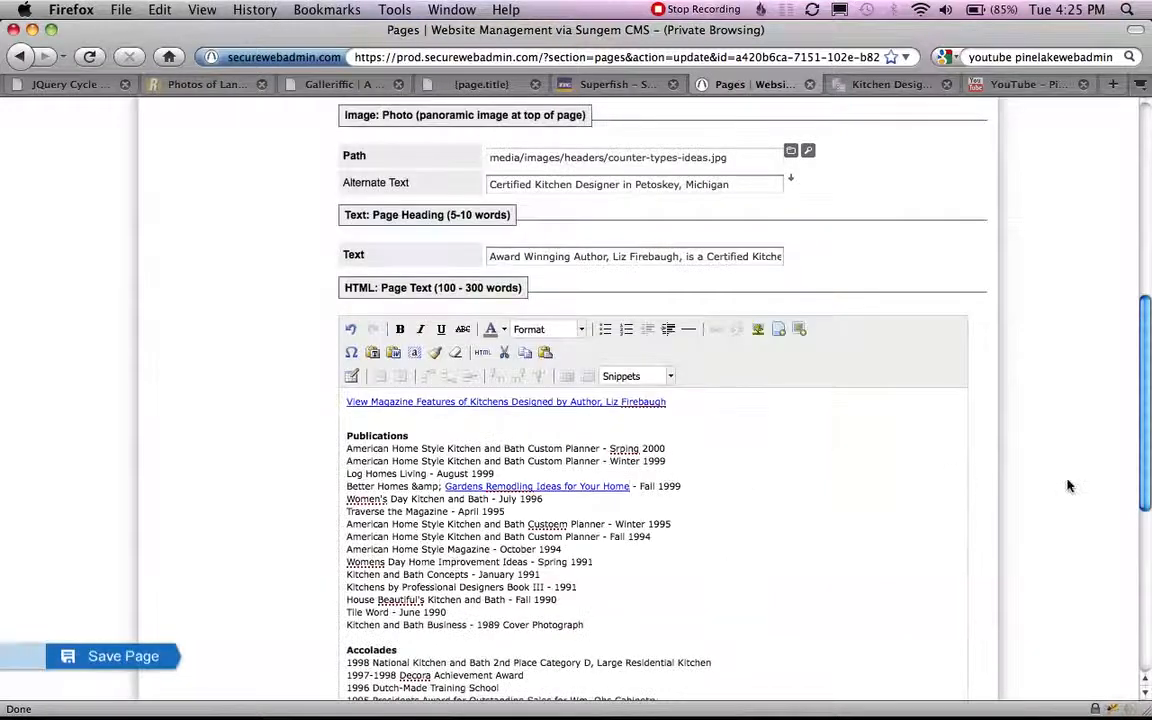
# Leave the Awards and Press form for the list of site pages and duplicate the All in One page.
pyautogui.scroll(-5, 1062, 527)
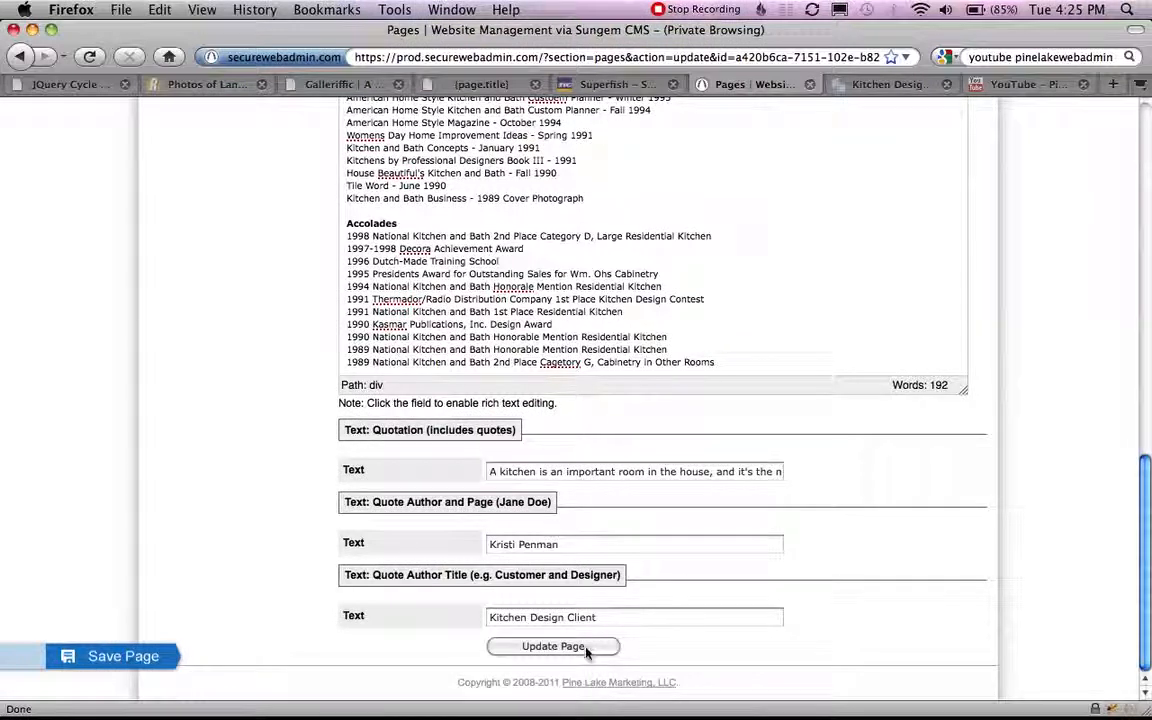
pyautogui.scroll(10, 1064, 586)
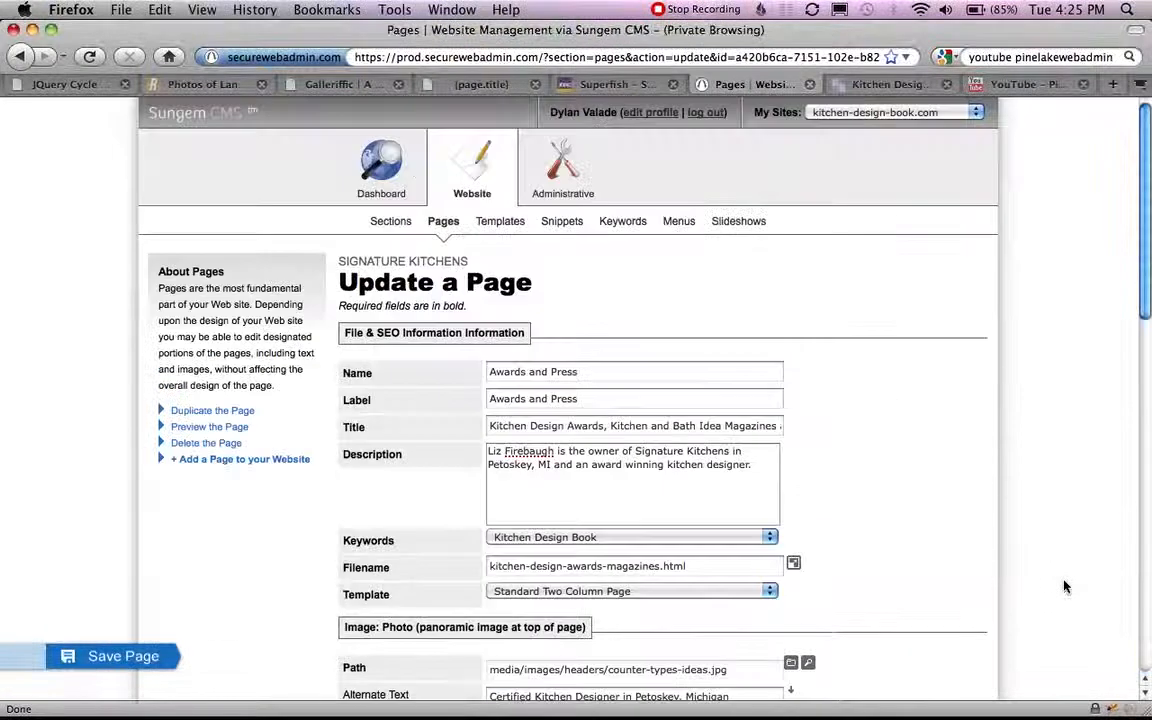
pyautogui.click(446, 222)
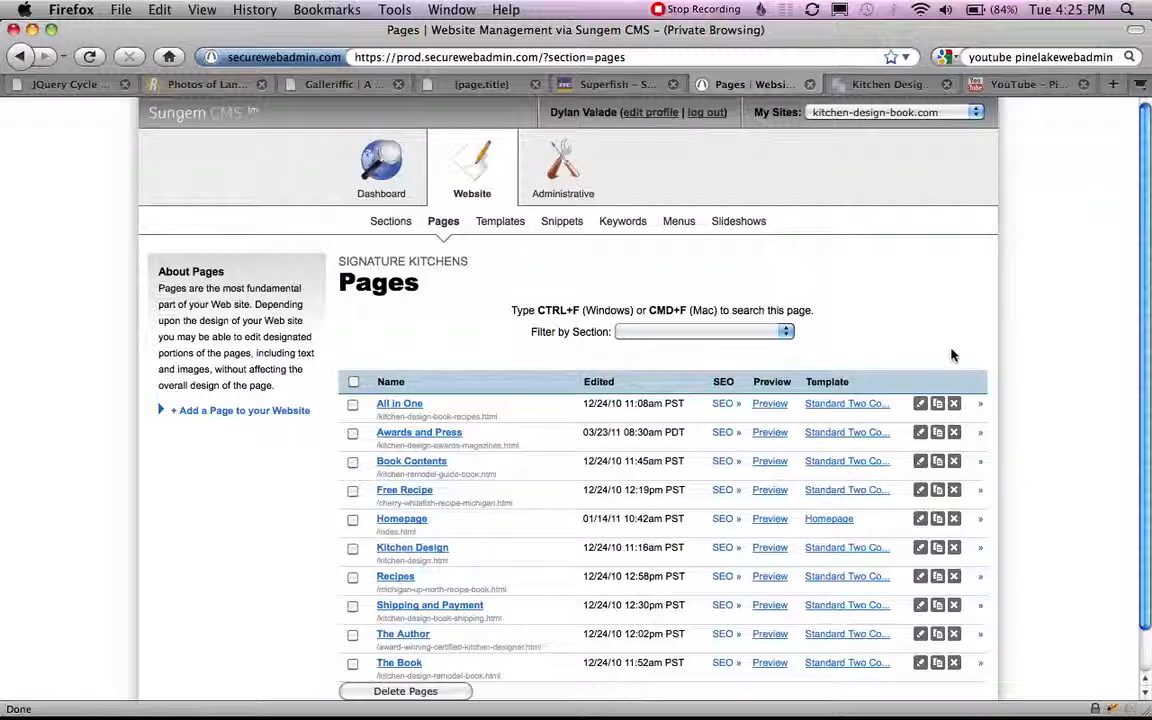
pyautogui.click(938, 405)
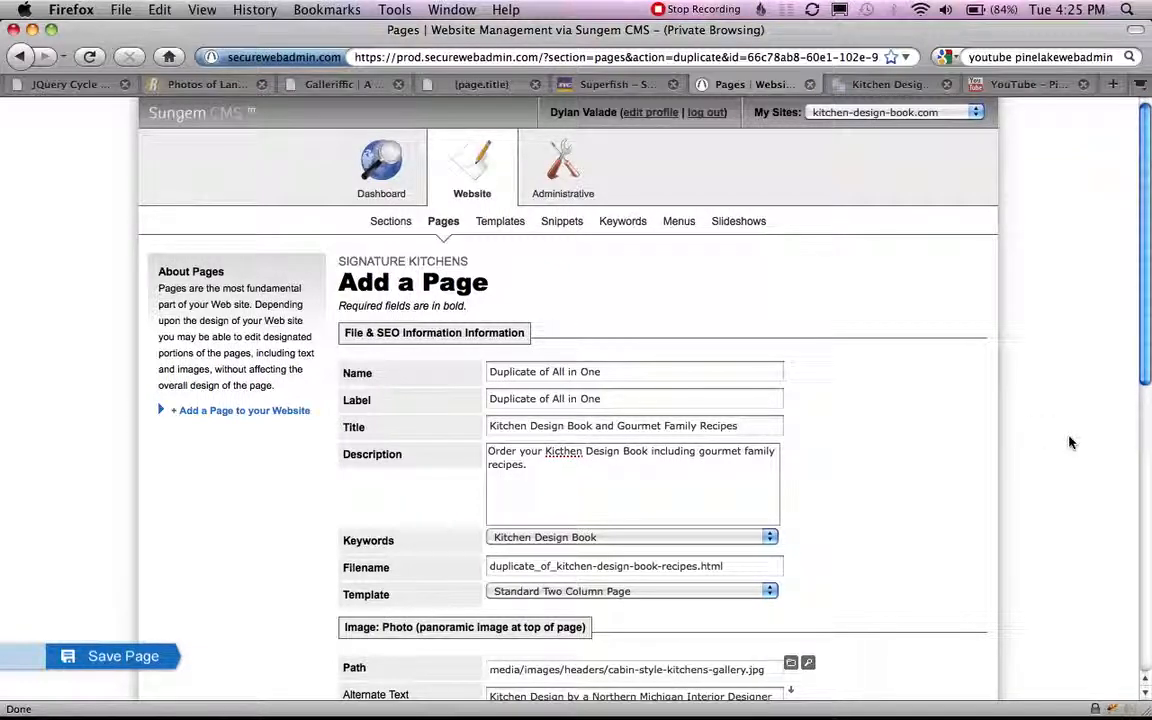
# Set the duplicated page's Name to "New Page" and look over the remaining fields of the form.
pyautogui.scroll(-4, 1069, 442)
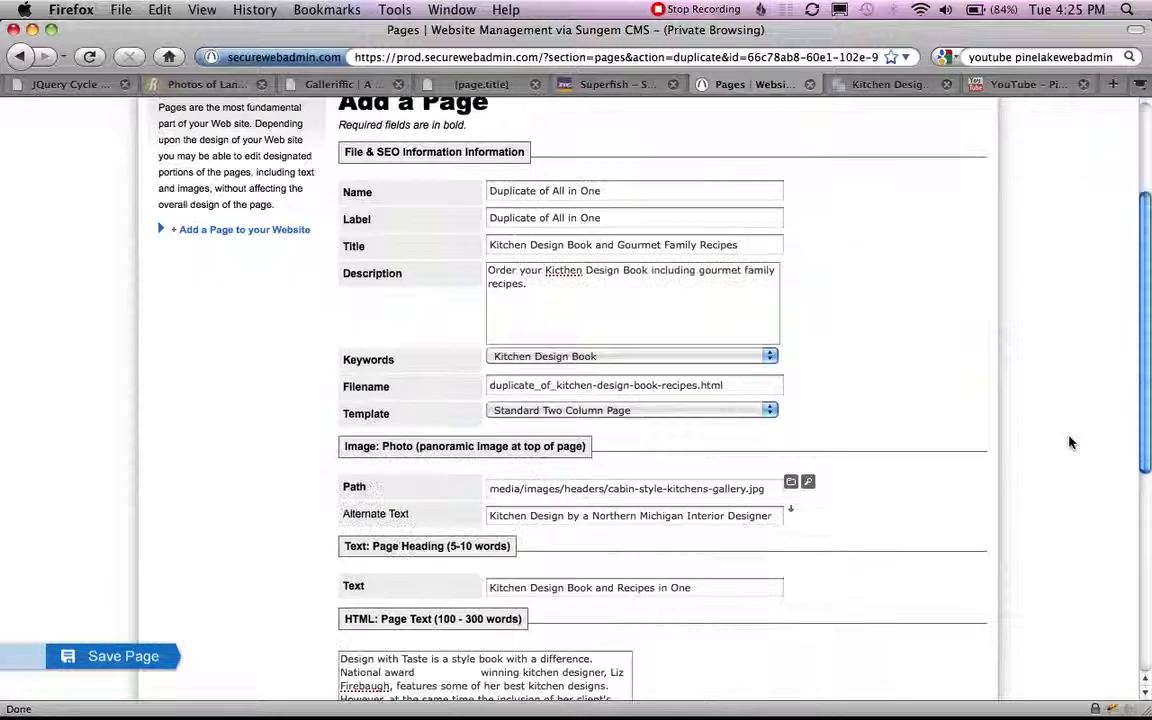
pyautogui.click(565, 190)
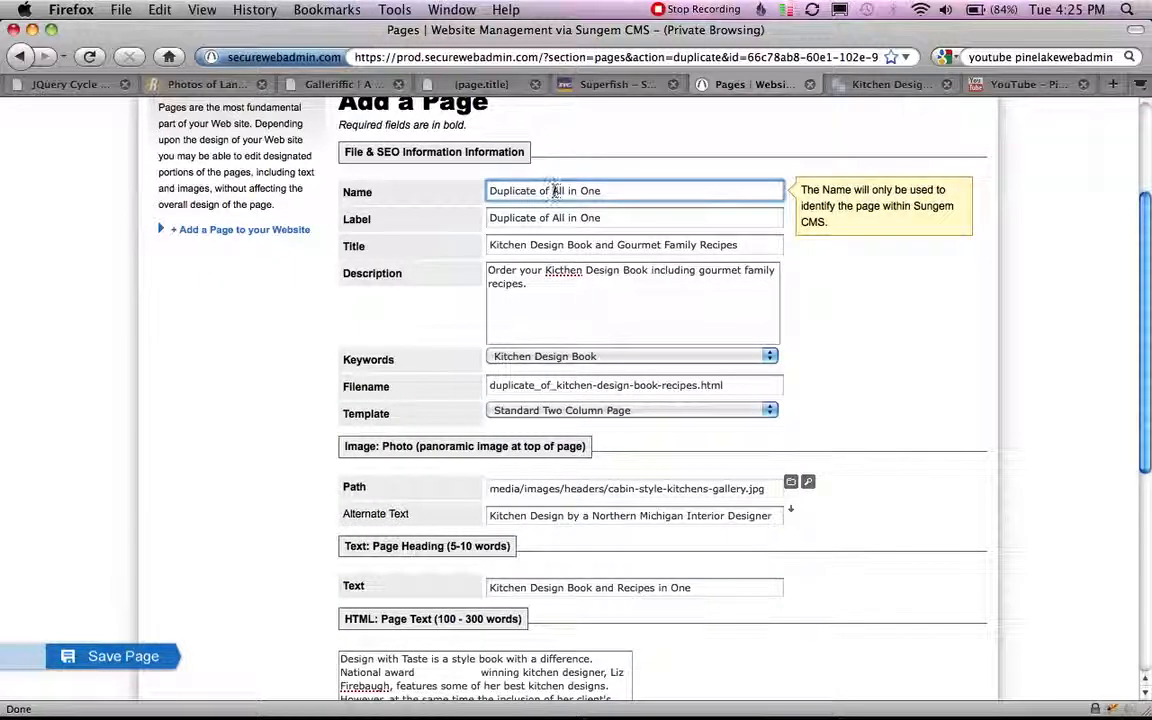
pyautogui.moveTo(553, 190); pyautogui.dragTo(488, 190)
pyautogui.press('BackSpace')
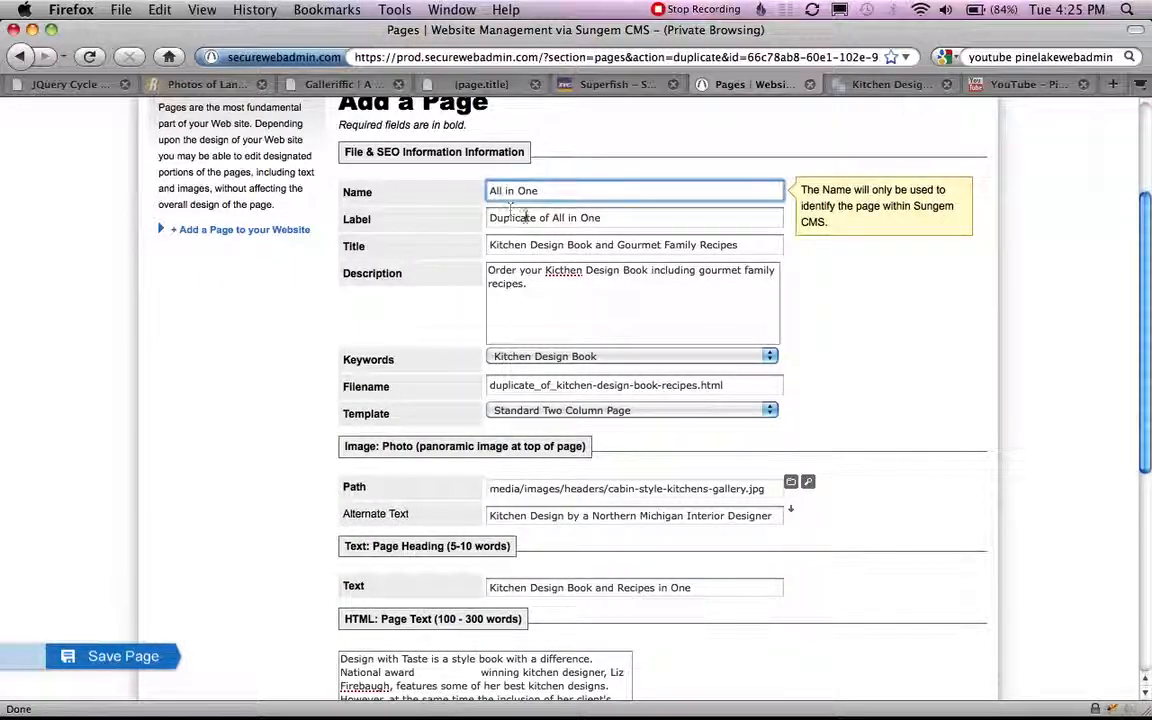
pyautogui.moveTo(596, 190); pyautogui.dragTo(488, 190)
pyautogui.write('Nwe')
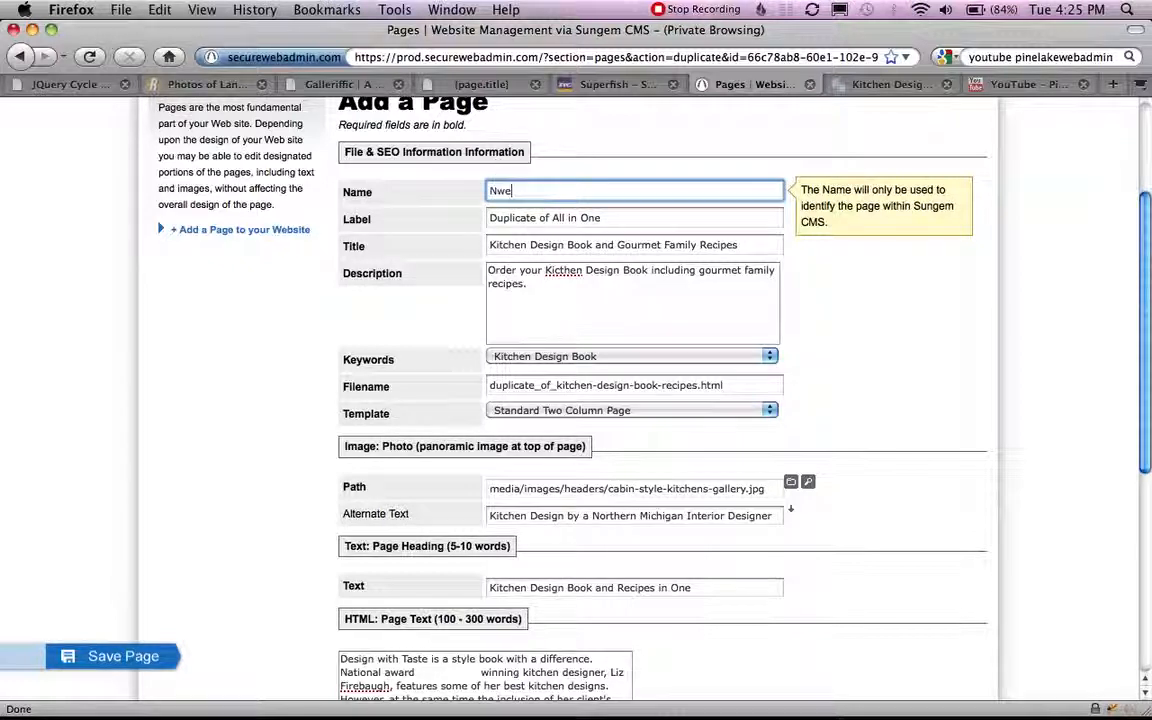
pyautogui.write(' Page')
pyautogui.click(925, 365)
pyautogui.scroll(-5, 925, 366)
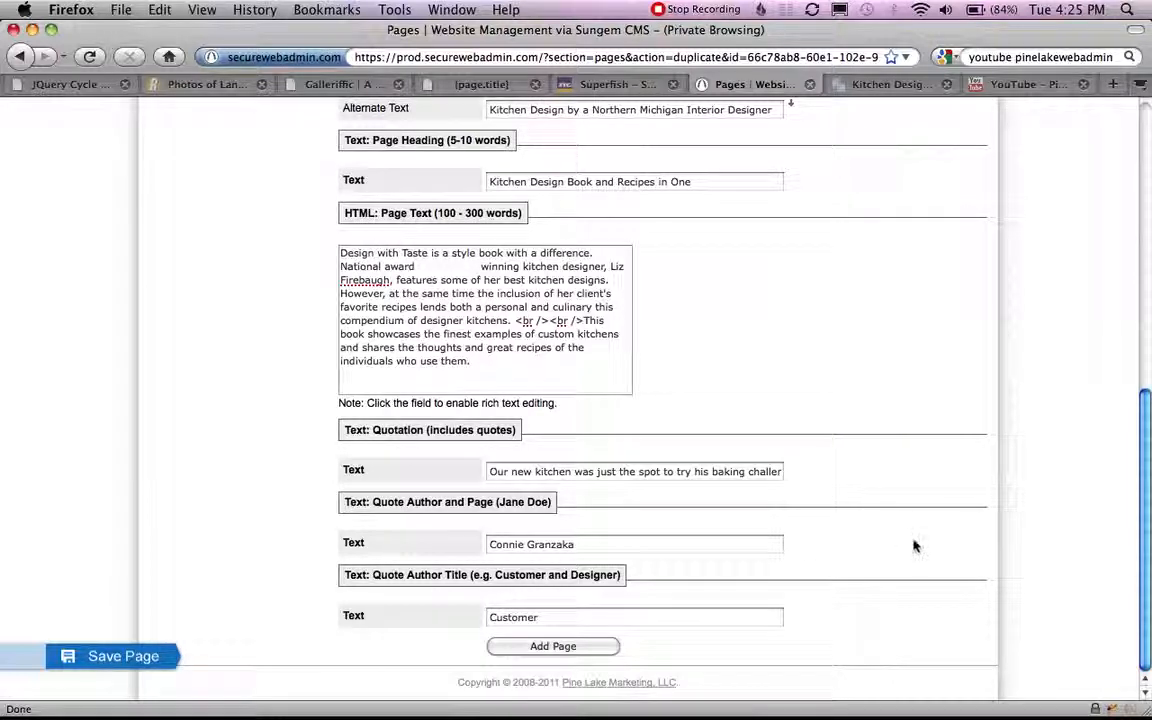
pyautogui.scroll(7, 913, 545)
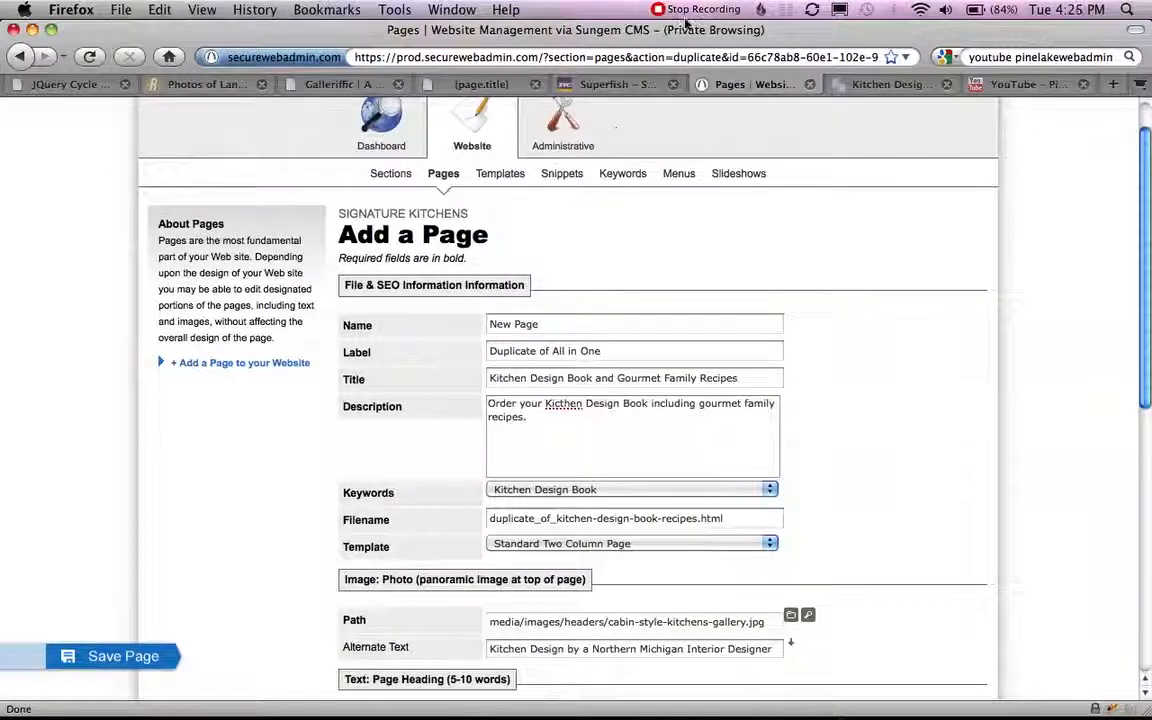